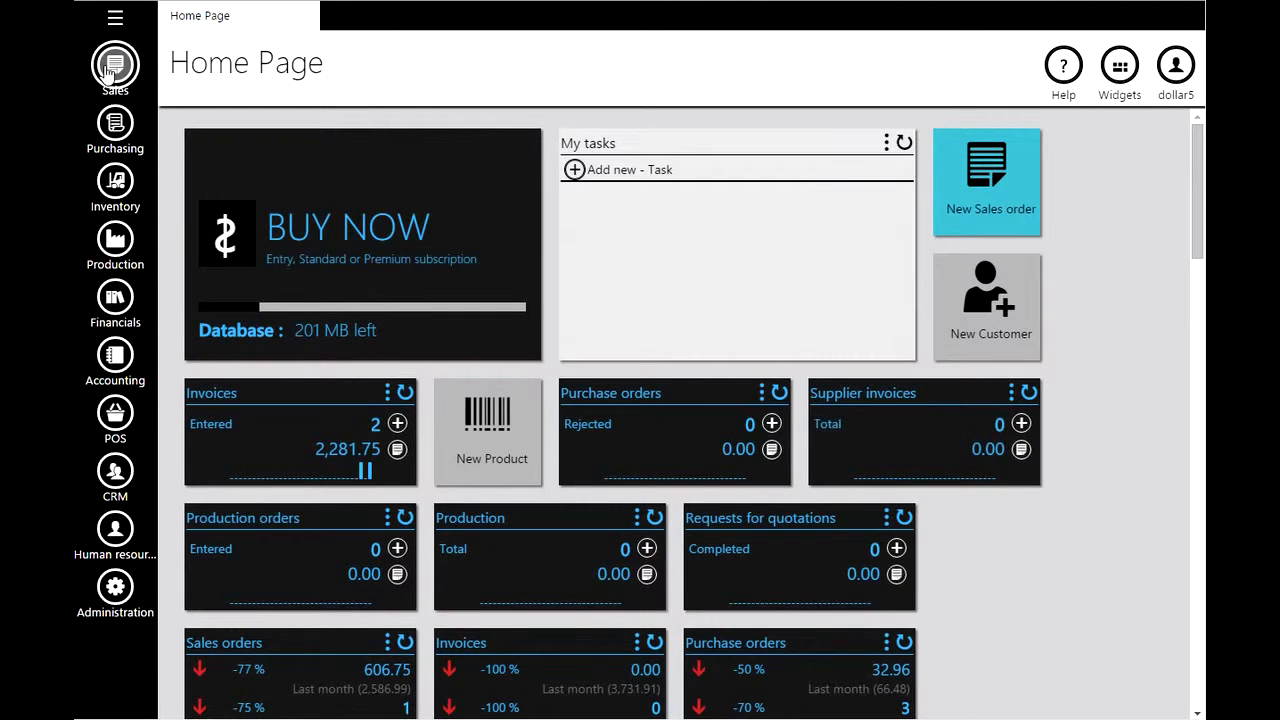
Open the Taxes settings of the Sales module
left_click(110, 70)
left_click(110, 72)
left_click(110, 70)
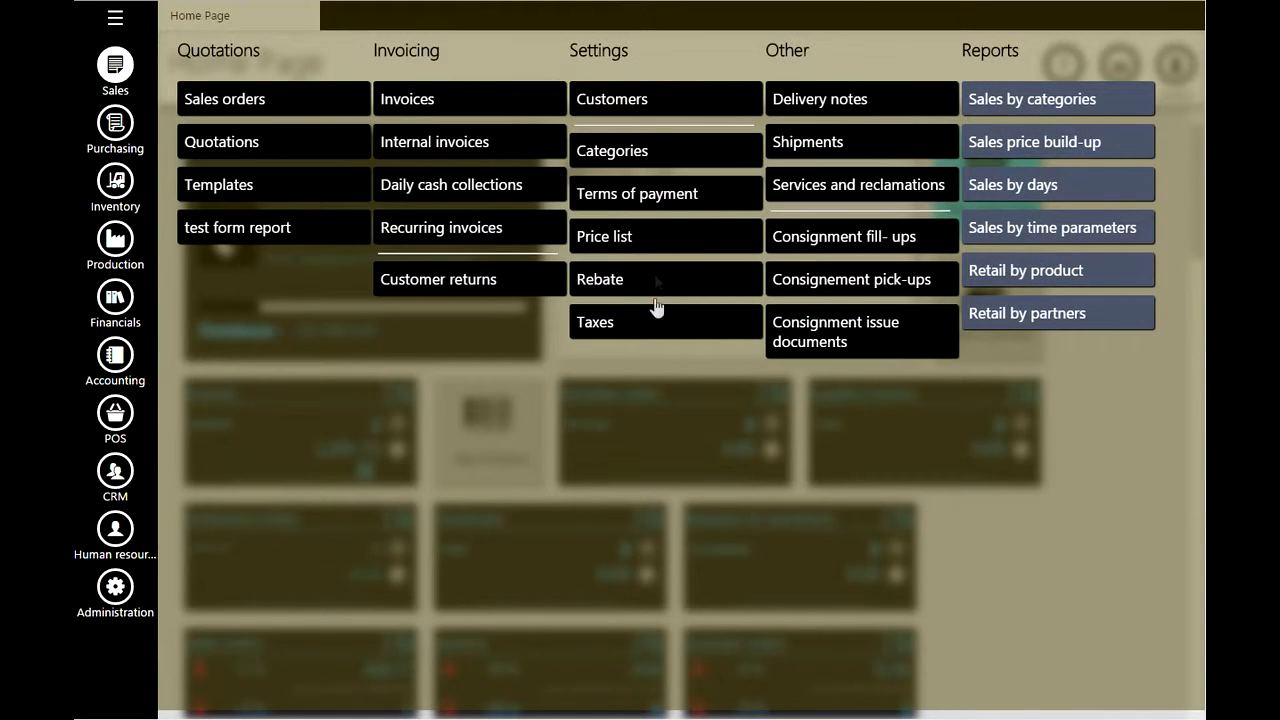
left_click(656, 334)
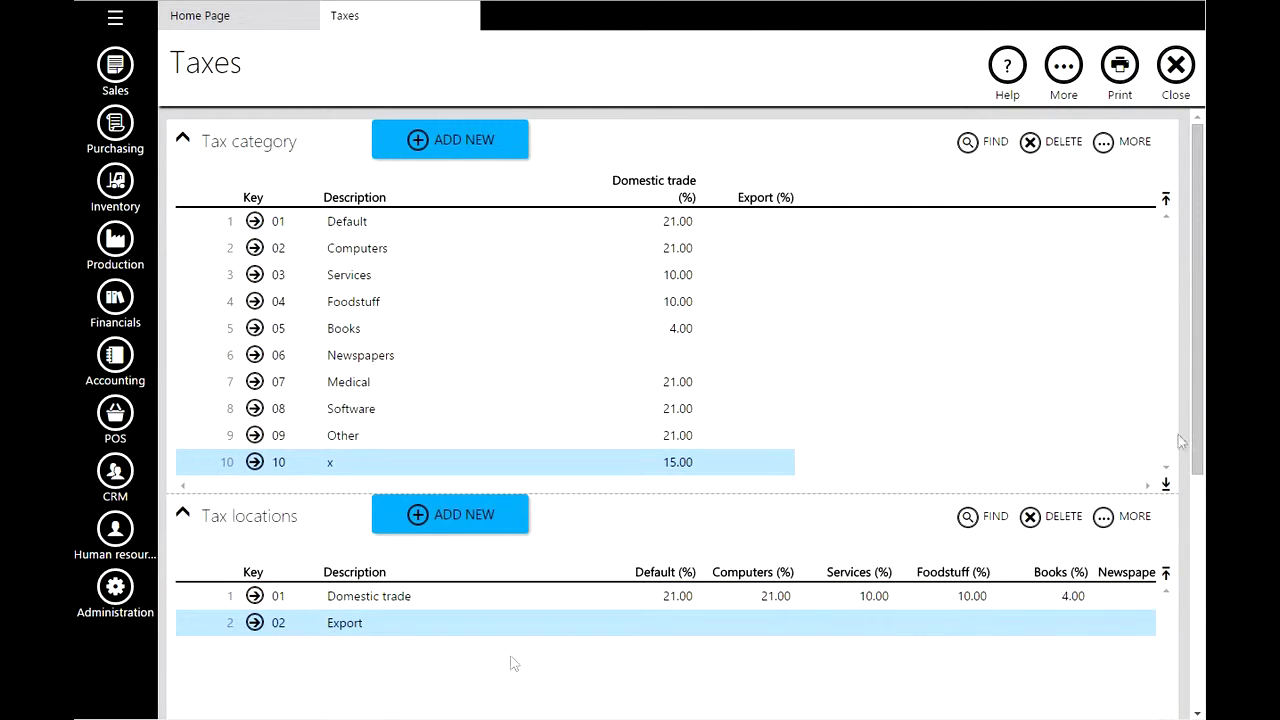
Examine the tax rates of the Default tax category and close its record, discarding any changes
left_click_drag(1199, 343, 1195, 227)
left_click(255, 221)
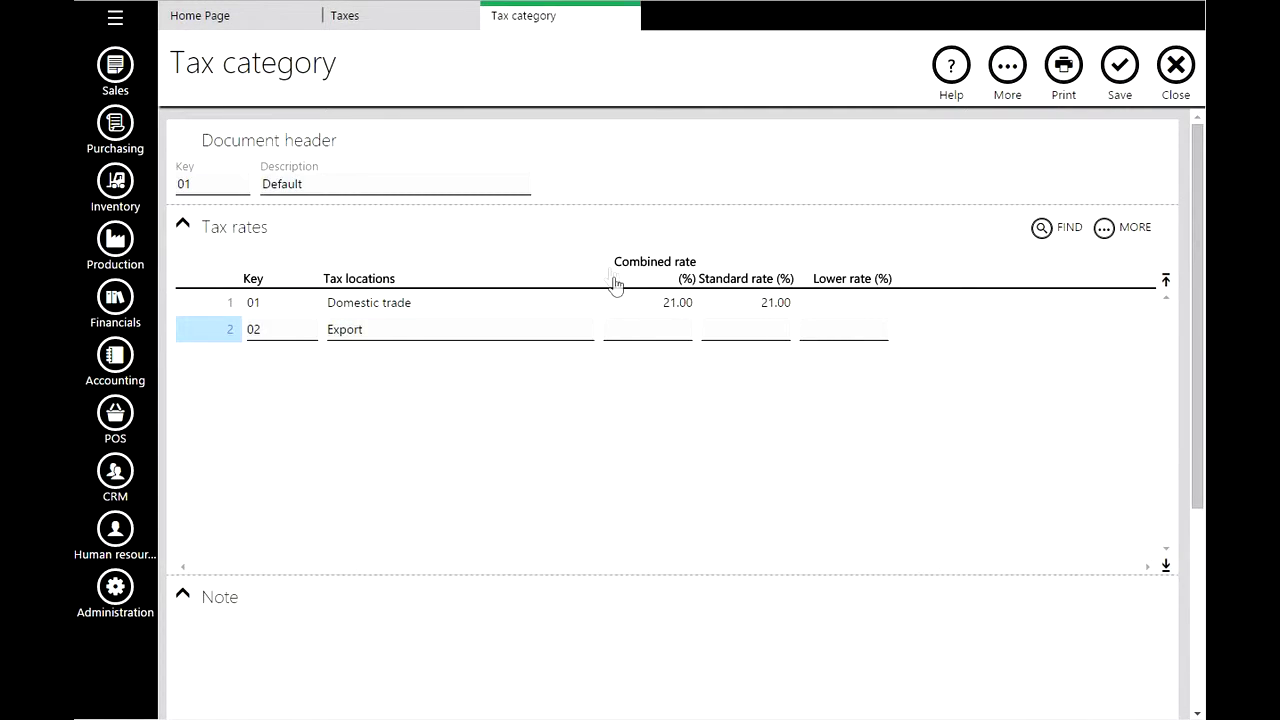
left_click(1174, 66)
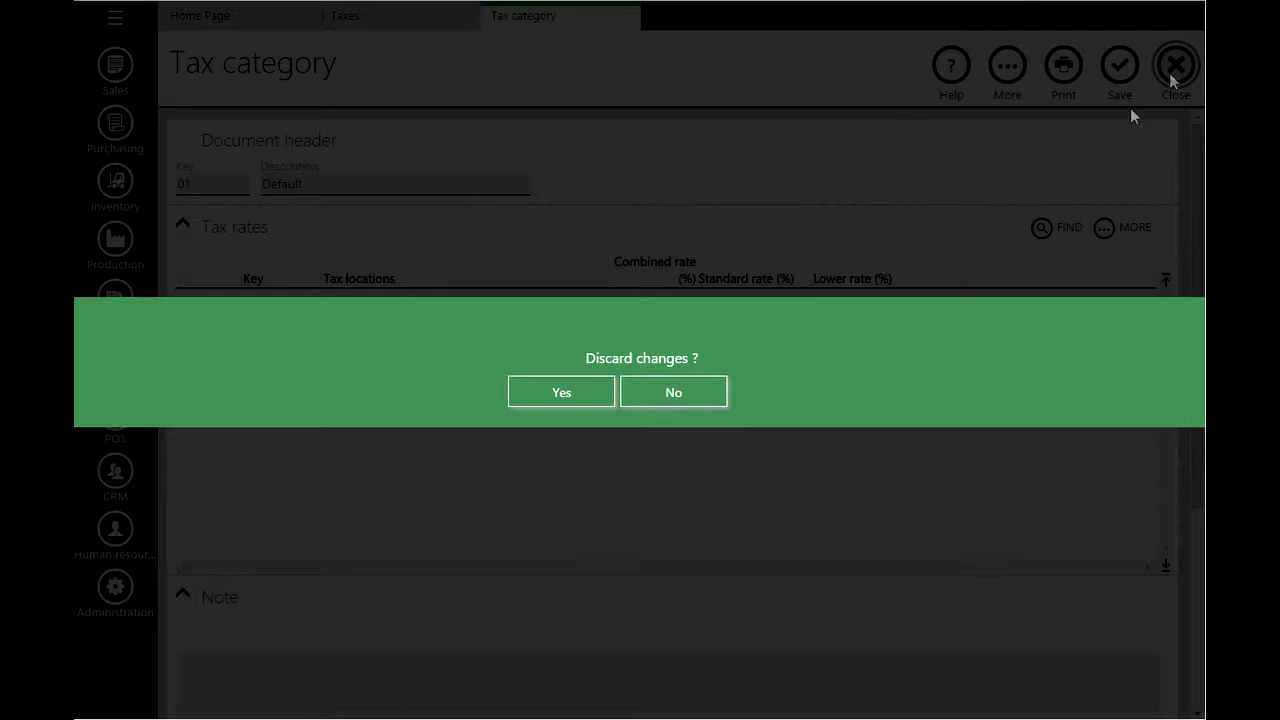
left_click(575, 394)
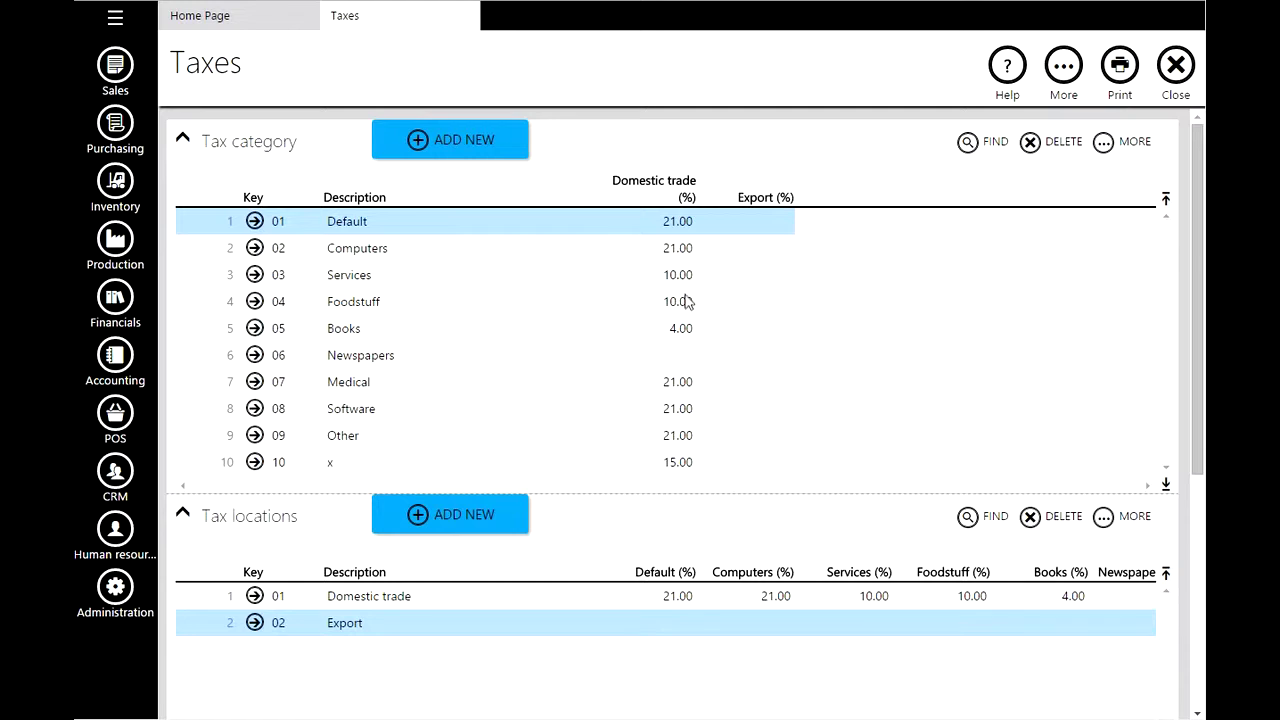
Review the tax rates and jurisdictions of the Domestic trade tax location, closing the record without keeping changes
scroll(577, 518, "down", 2)
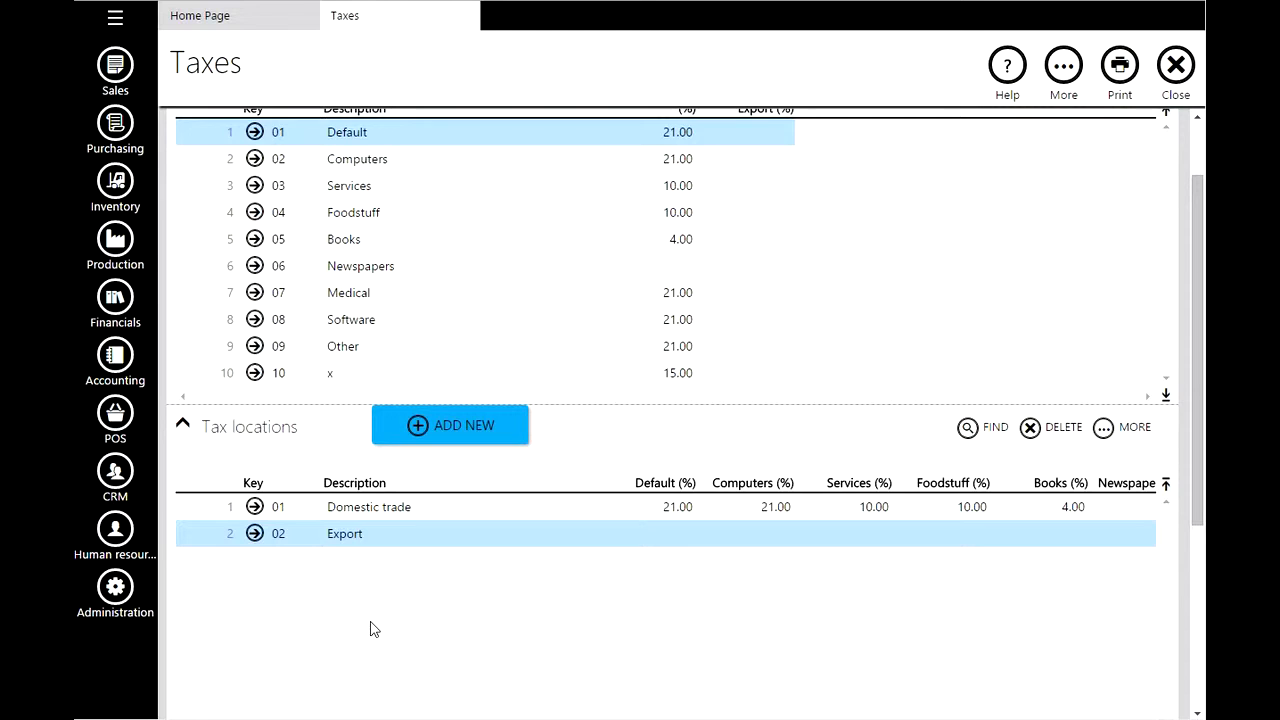
left_click(255, 507)
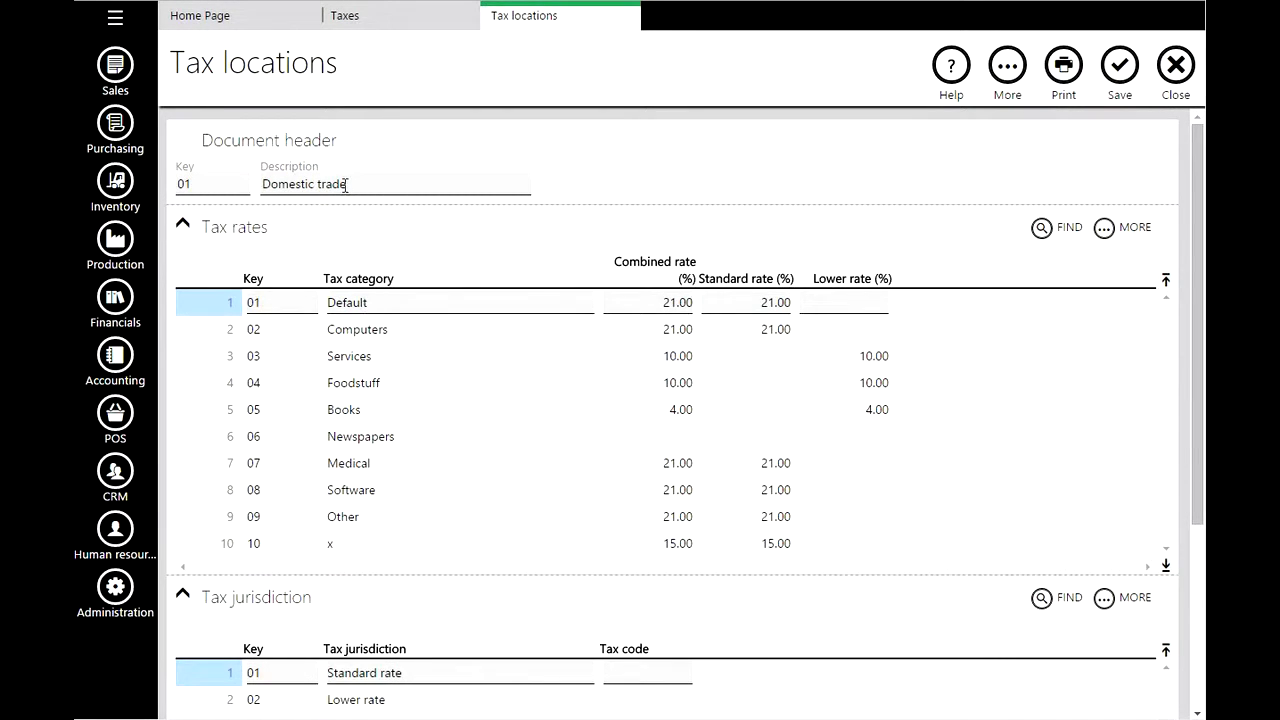
scroll(355, 450, "down", 1)
left_click(362, 578)
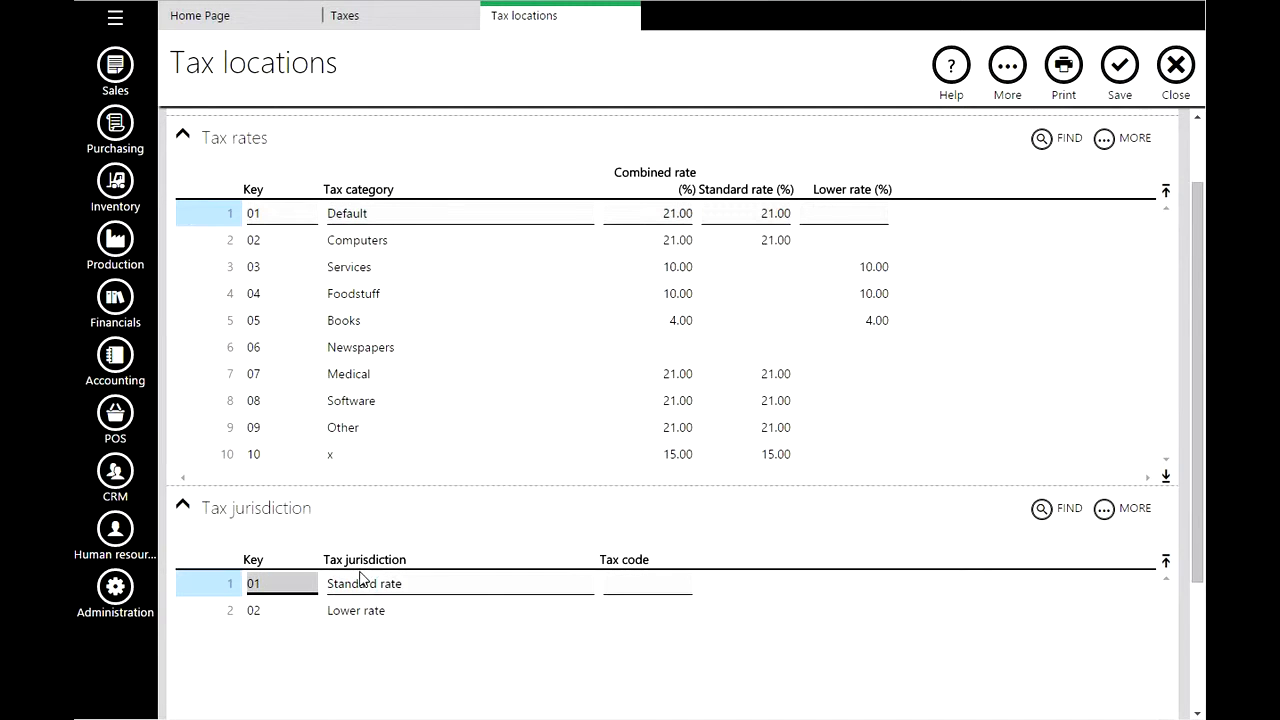
left_click(1176, 66)
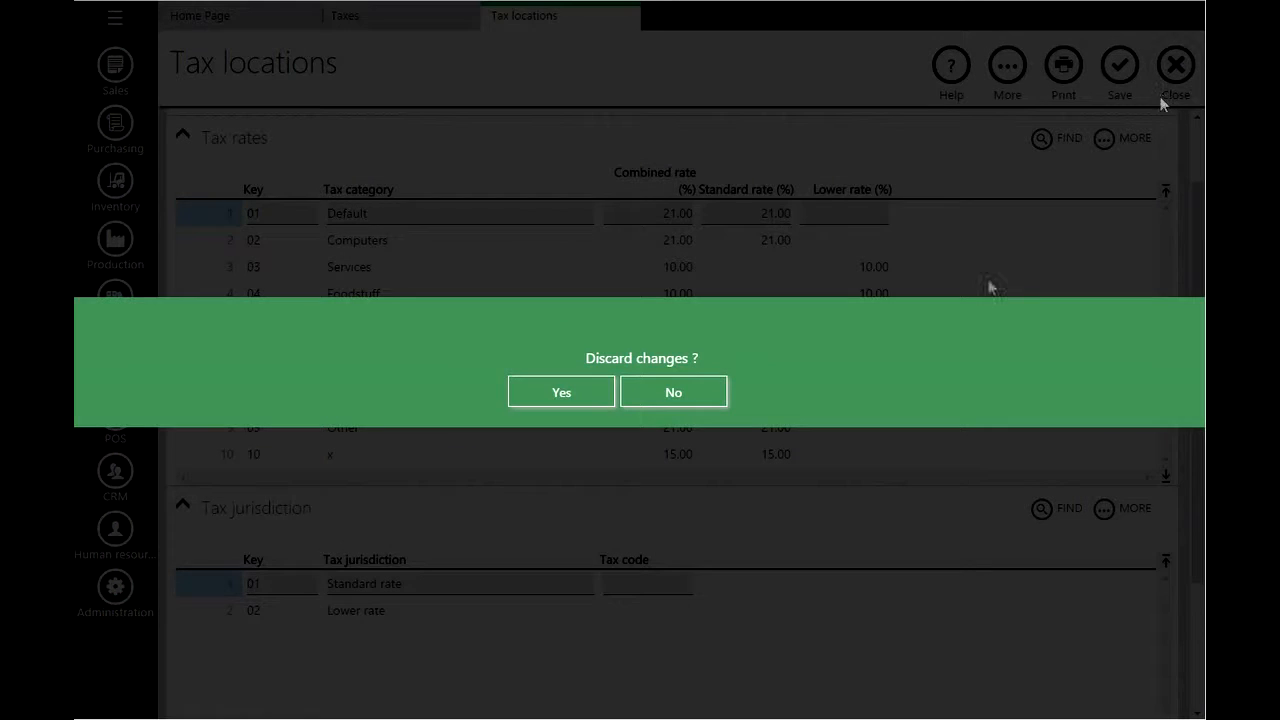
left_click(557, 400)
left_click(664, 539)
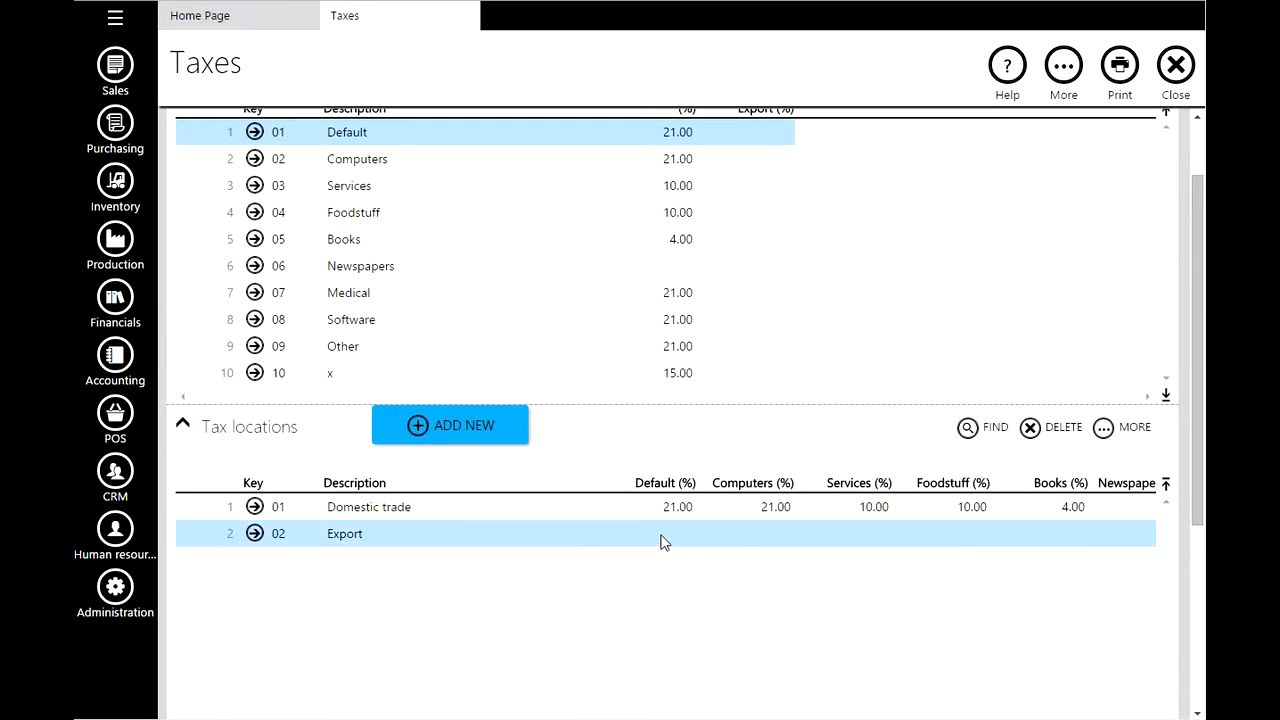
Look over the tax locations and the Standard rate tax jurisdiction, closing the jurisdiction record without keeping changes
left_click_drag(1202, 513, 1202, 649)
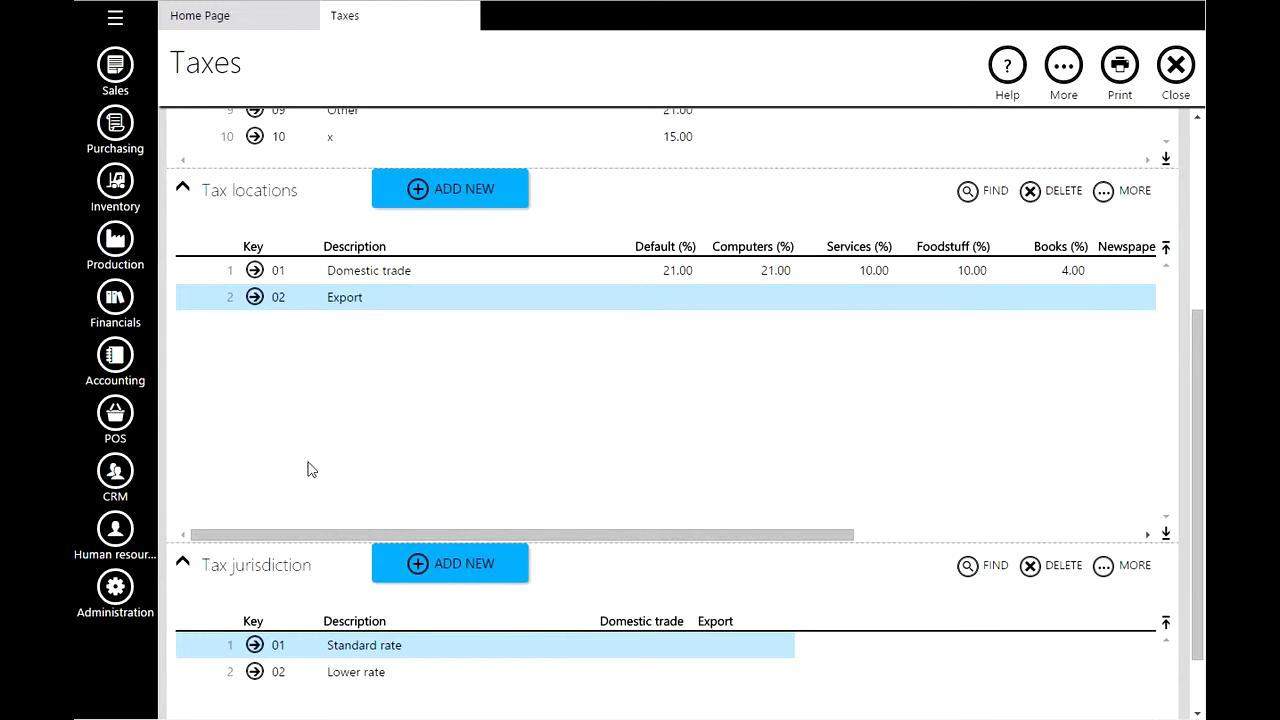
left_click(314, 270)
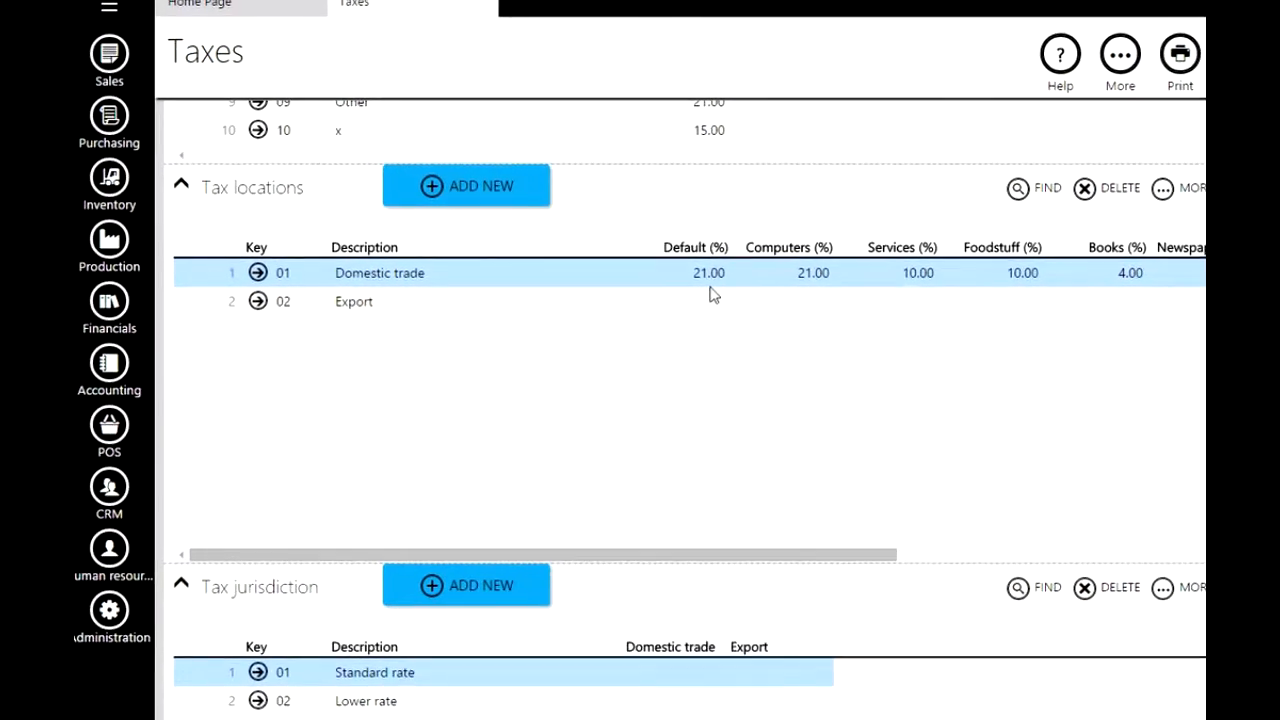
left_click(448, 378)
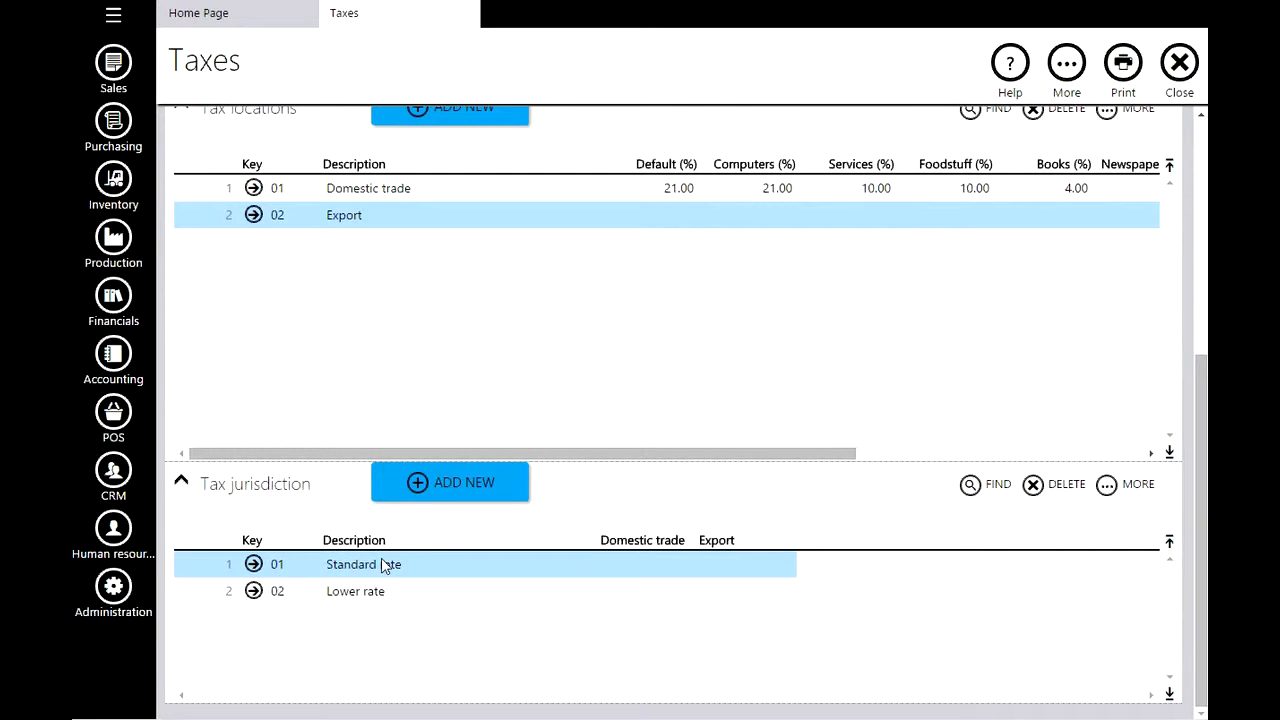
left_click(253, 564)
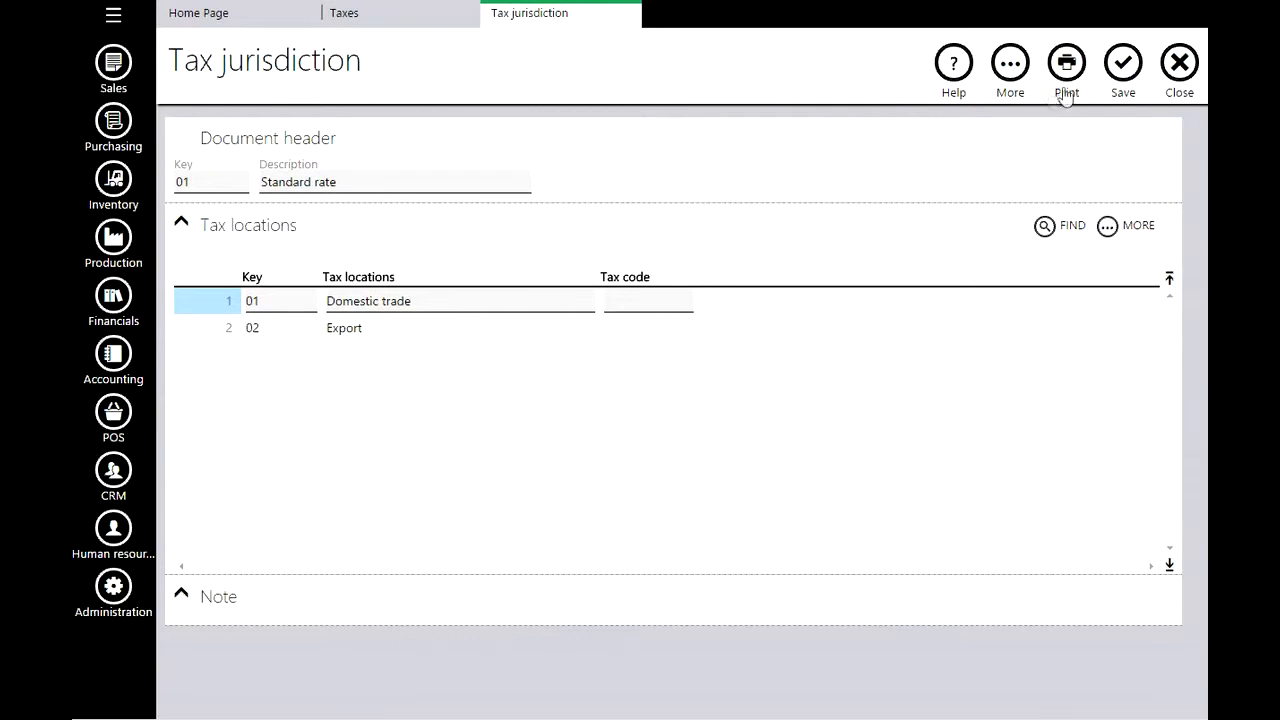
left_click(1180, 72)
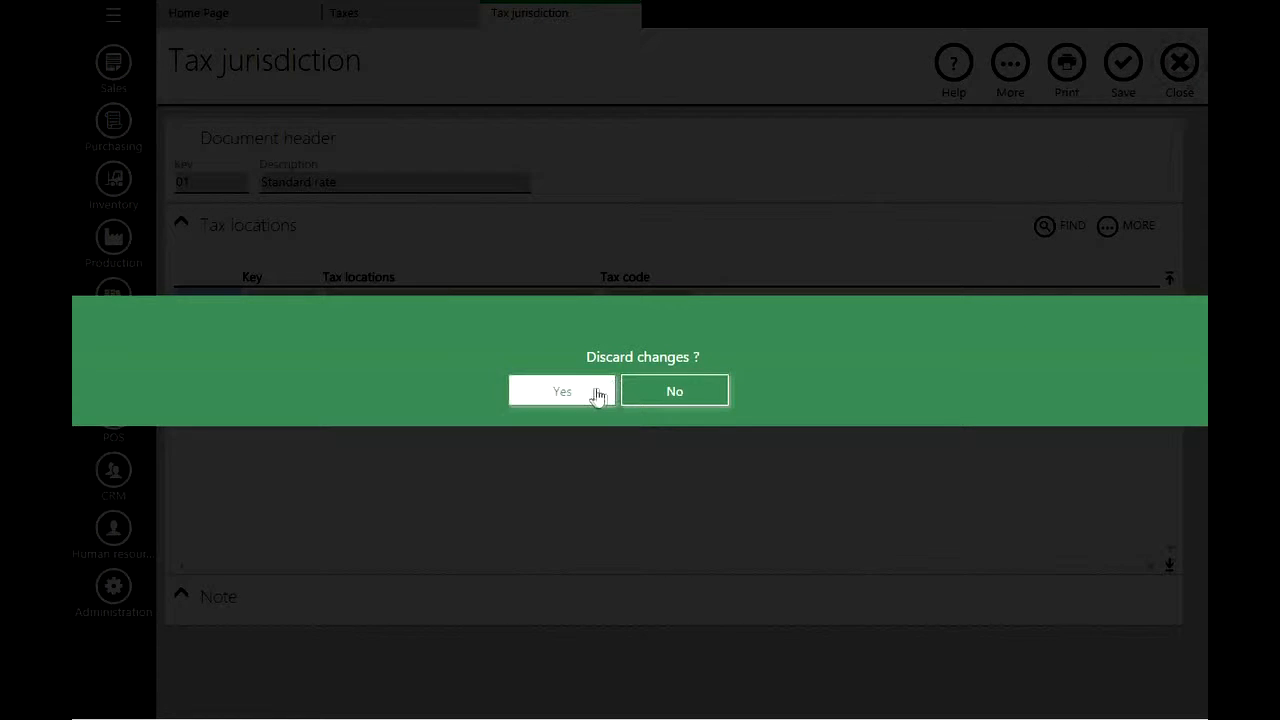
left_click(592, 392)
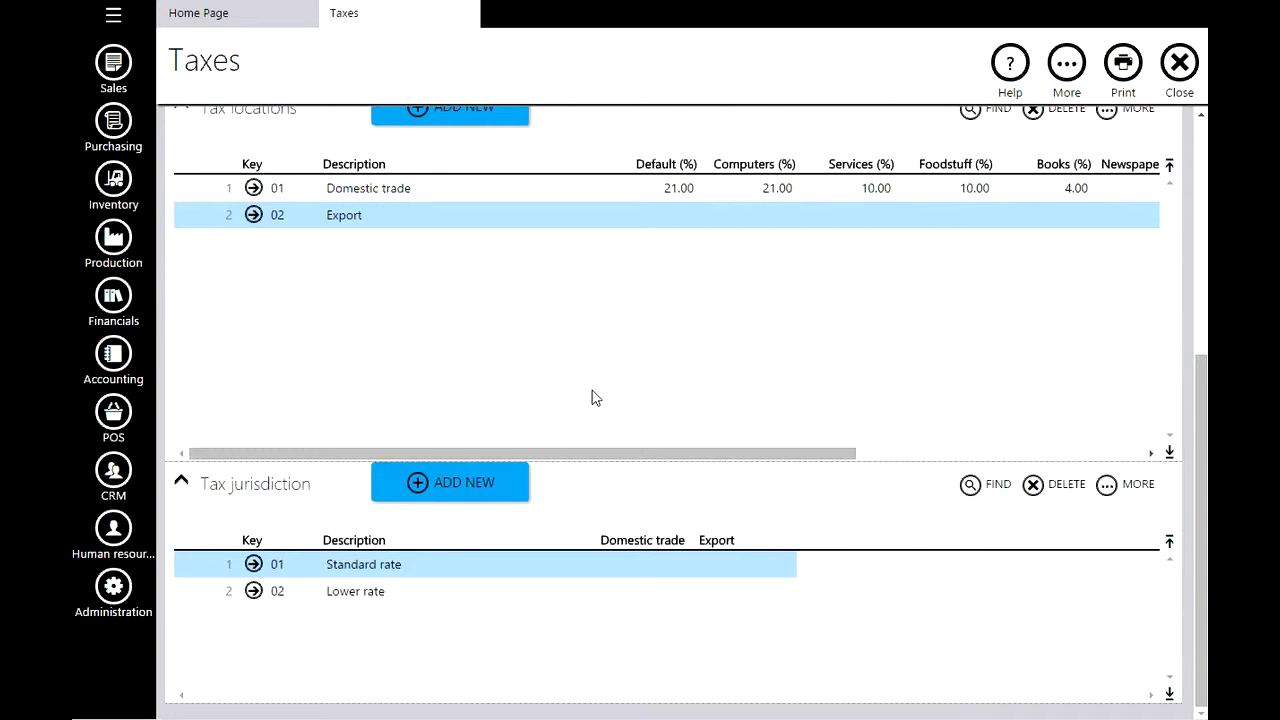
Add a new tax category with the description "Cell phones"
scroll(592, 398, "up", 2)
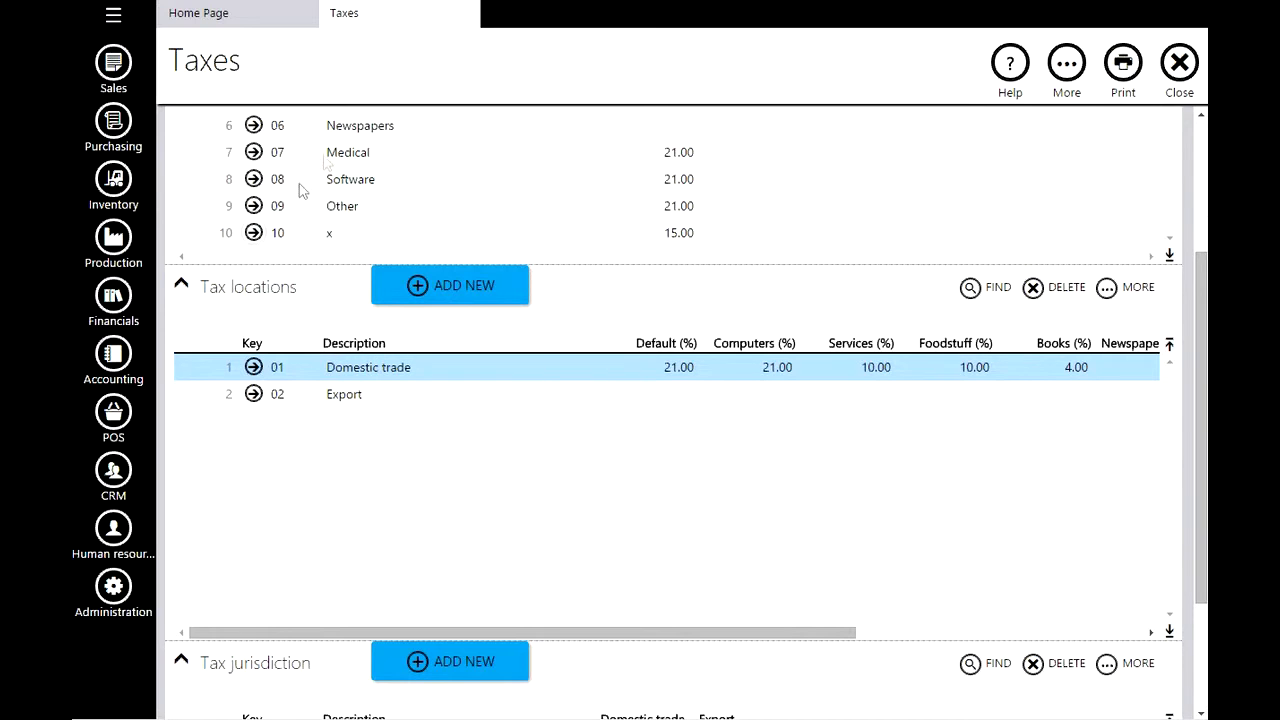
scroll(1199, 316, "up", 2)
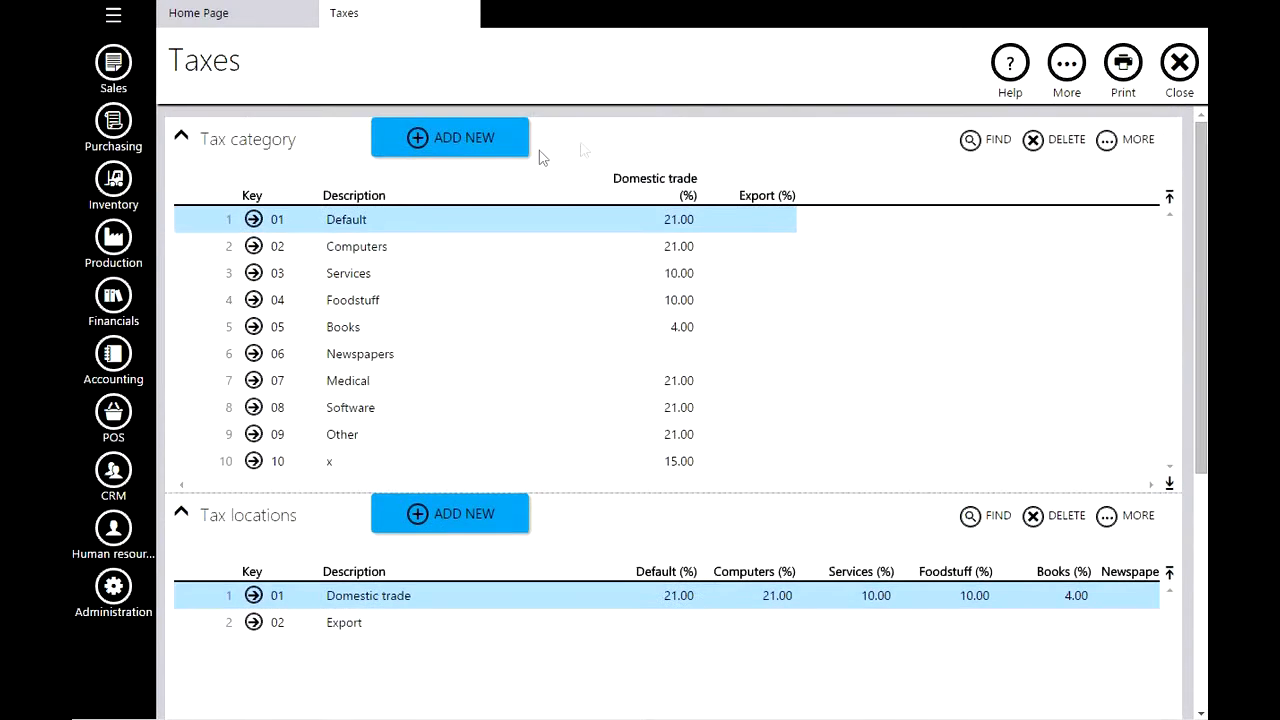
left_click(457, 151)
left_click(411, 183)
type("C")
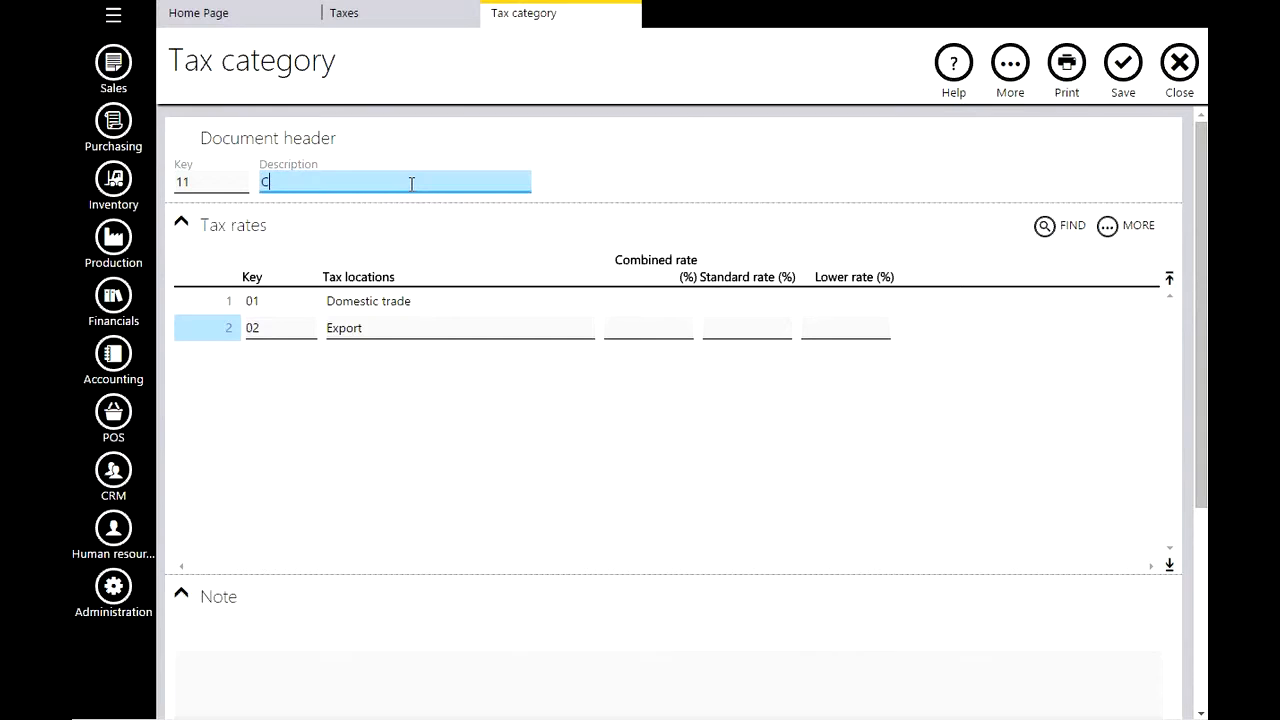
type("ell phones")
Set the Domestic trade standard rate to 15.00 %, save the tax category and close the Taxes page
left_click(731, 306)
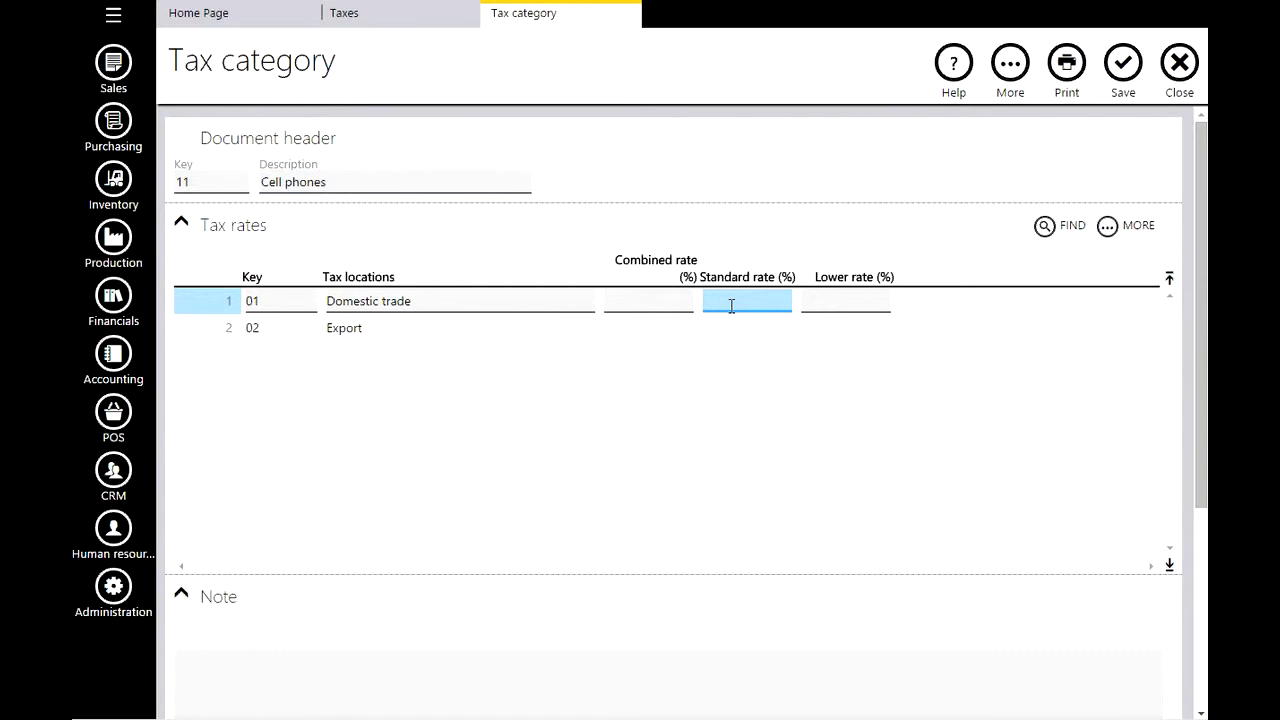
key("Tab")
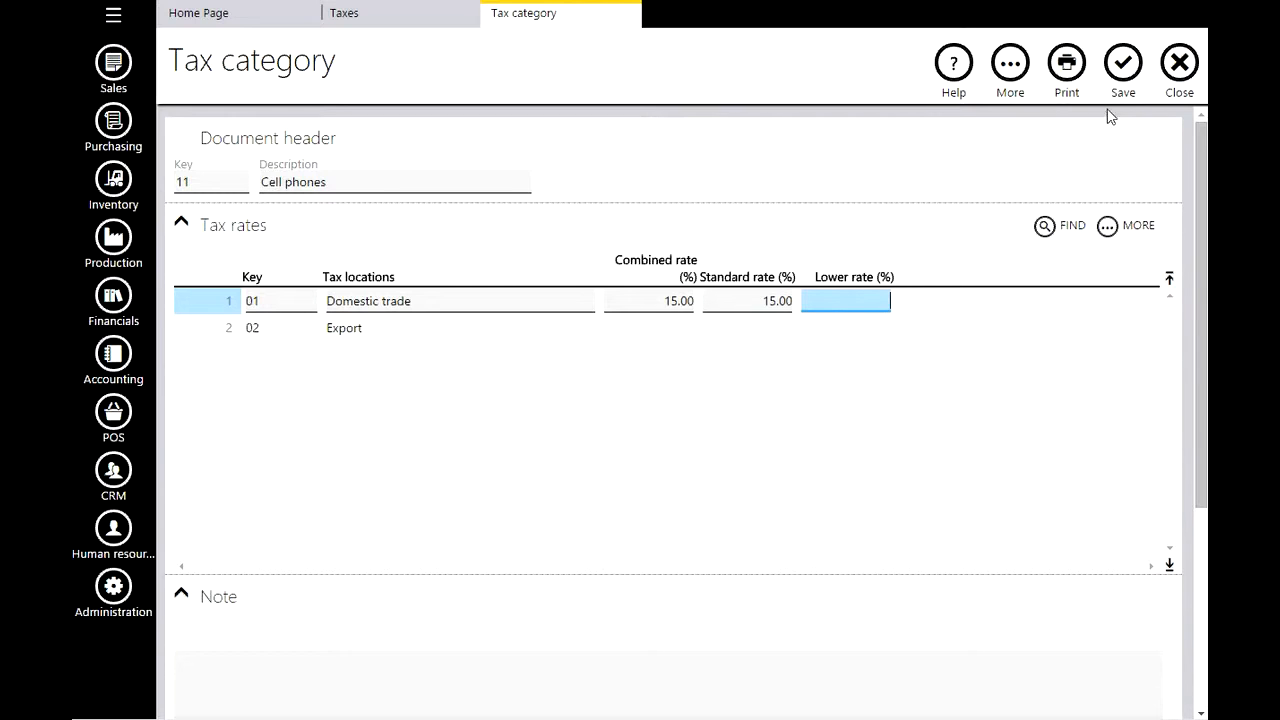
left_click(1123, 62)
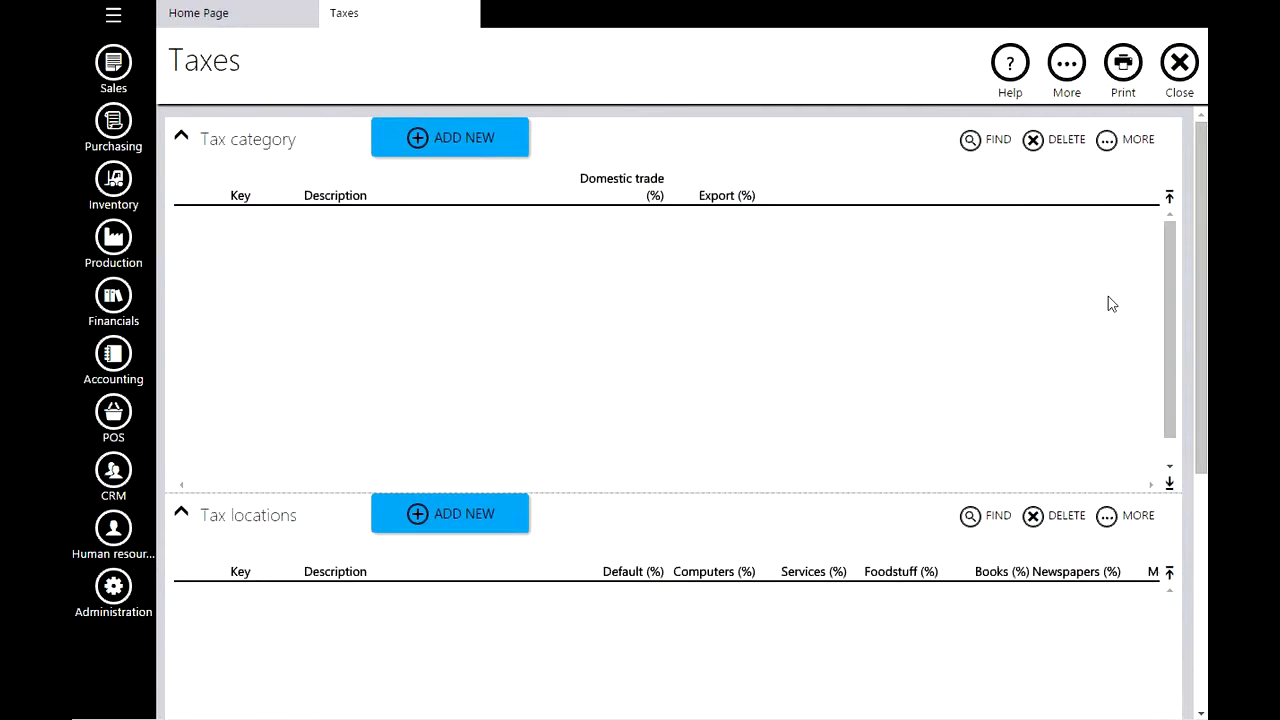
left_click(1182, 63)
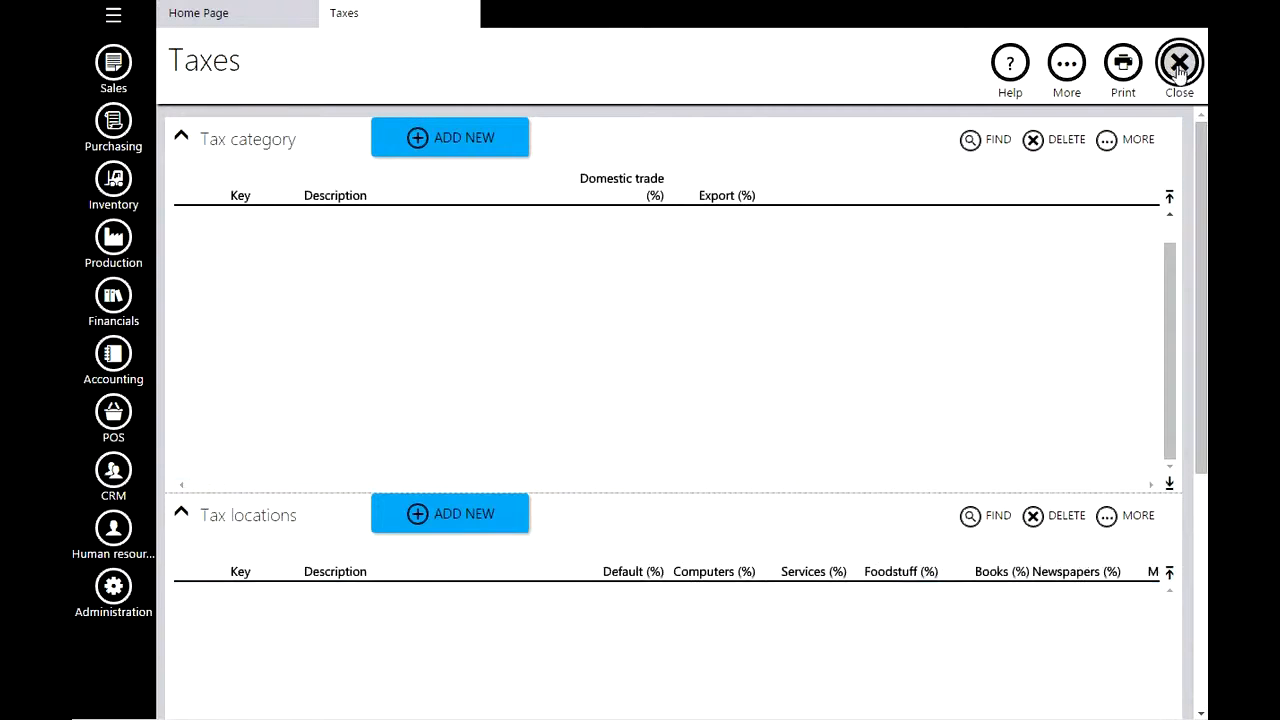
Start a new product in the inventory's Products and services list with the description "samsung cell phones"
left_click(113, 180)
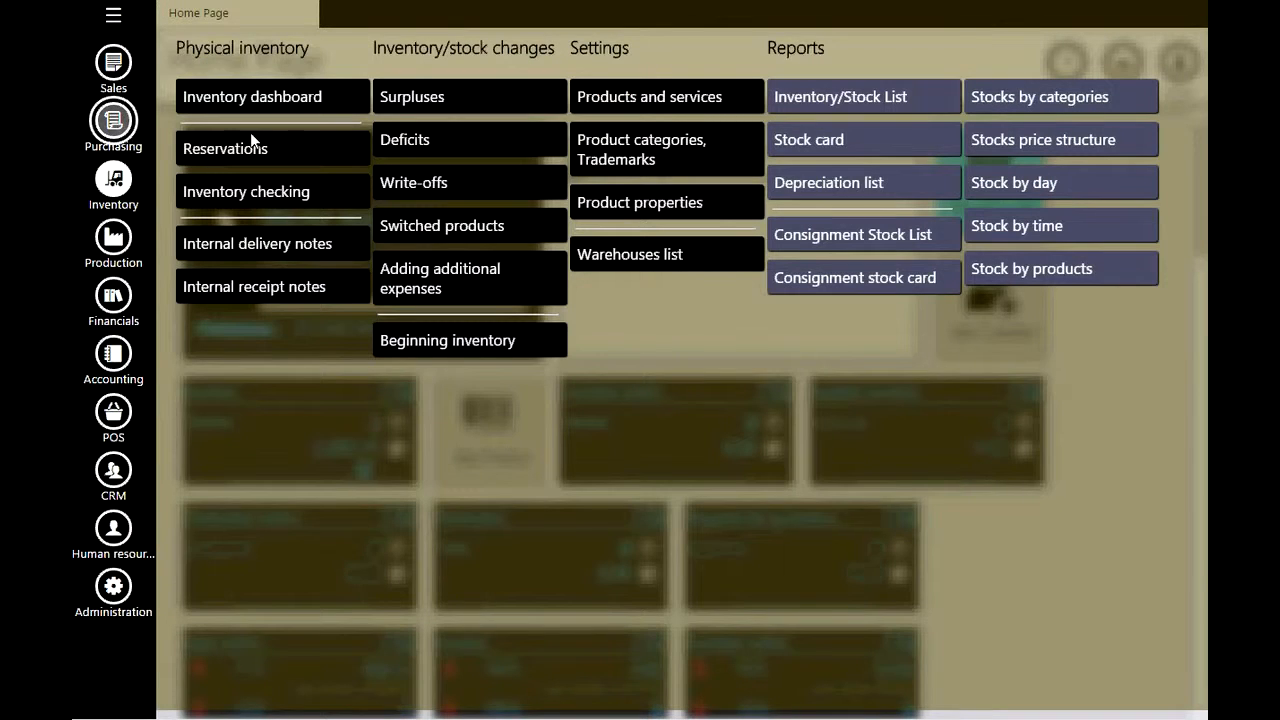
left_click(655, 97)
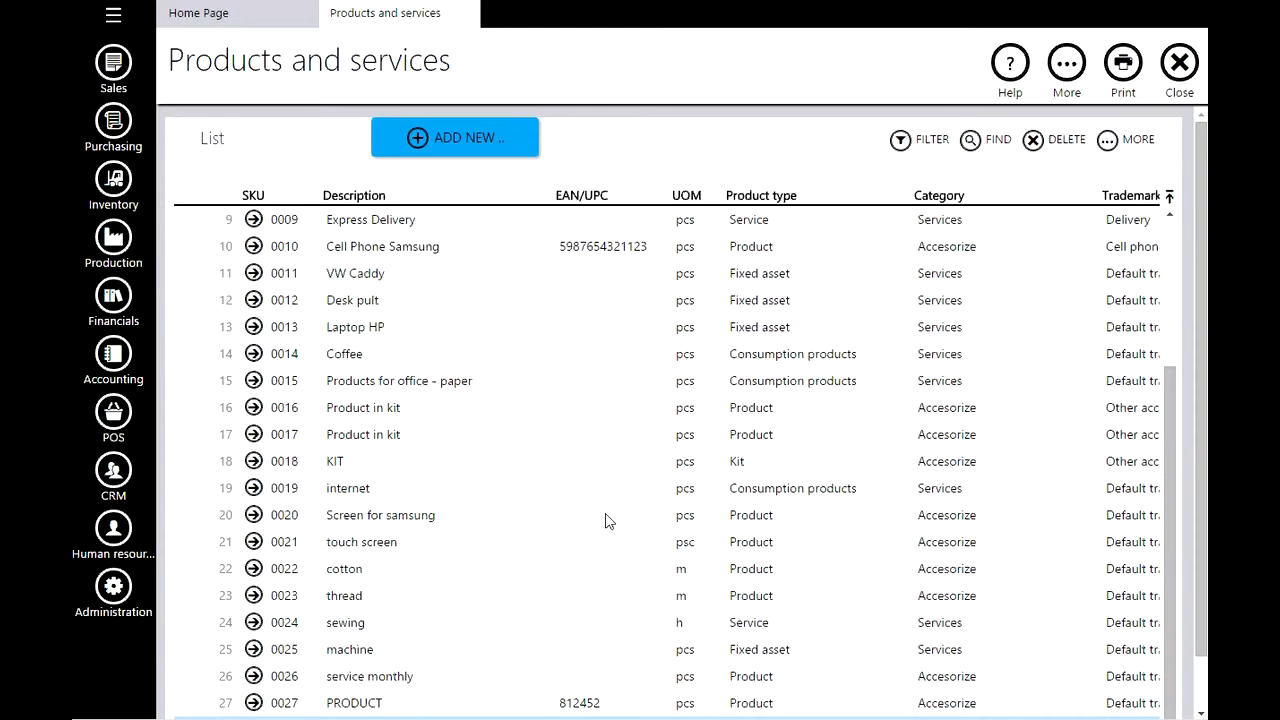
left_click(477, 137)
left_click(430, 172)
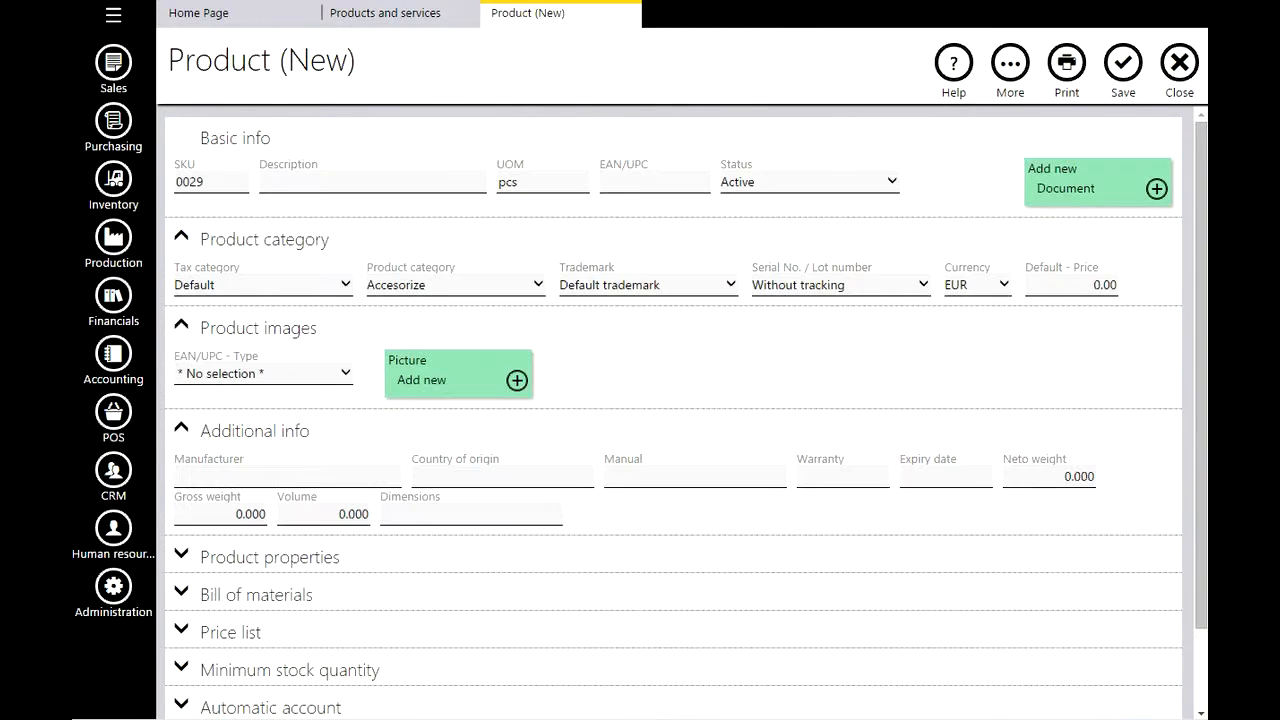
left_click(289, 182)
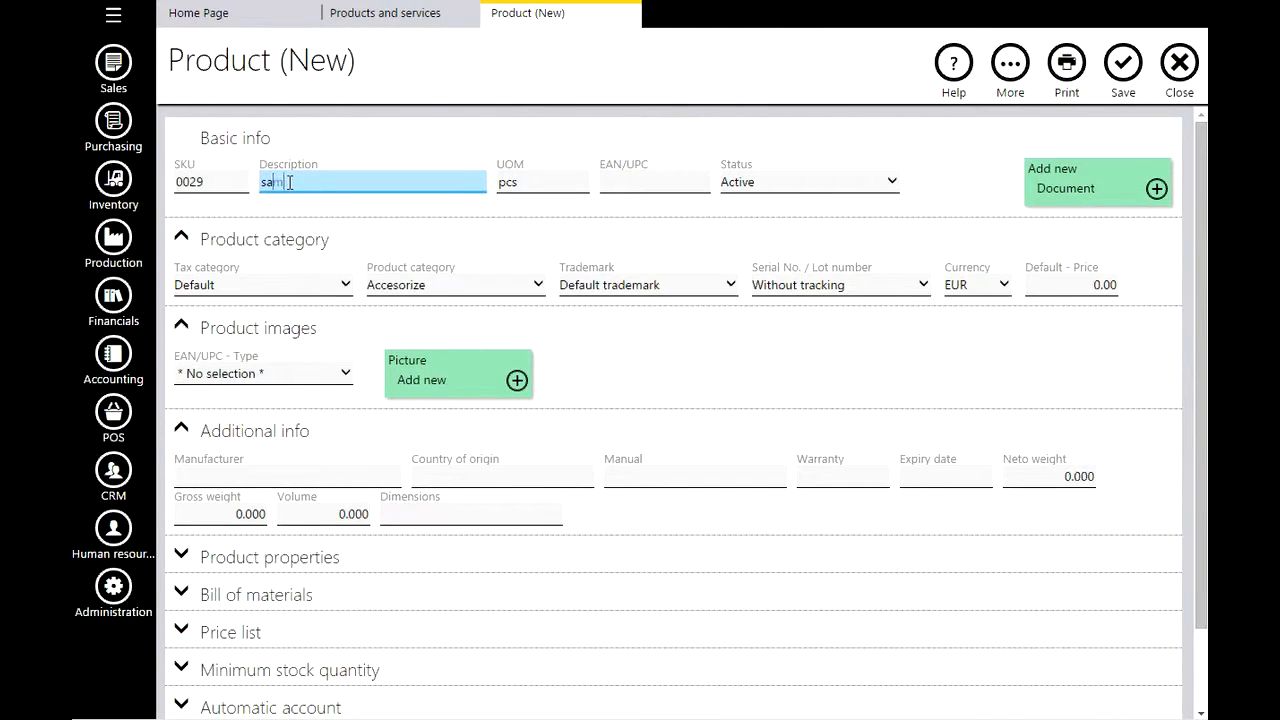
type("samsung cell phones")
Assign the Cell phones tax category to the new product, save it and close the product list
left_click(300, 285)
scroll(274, 385, "down", 3)
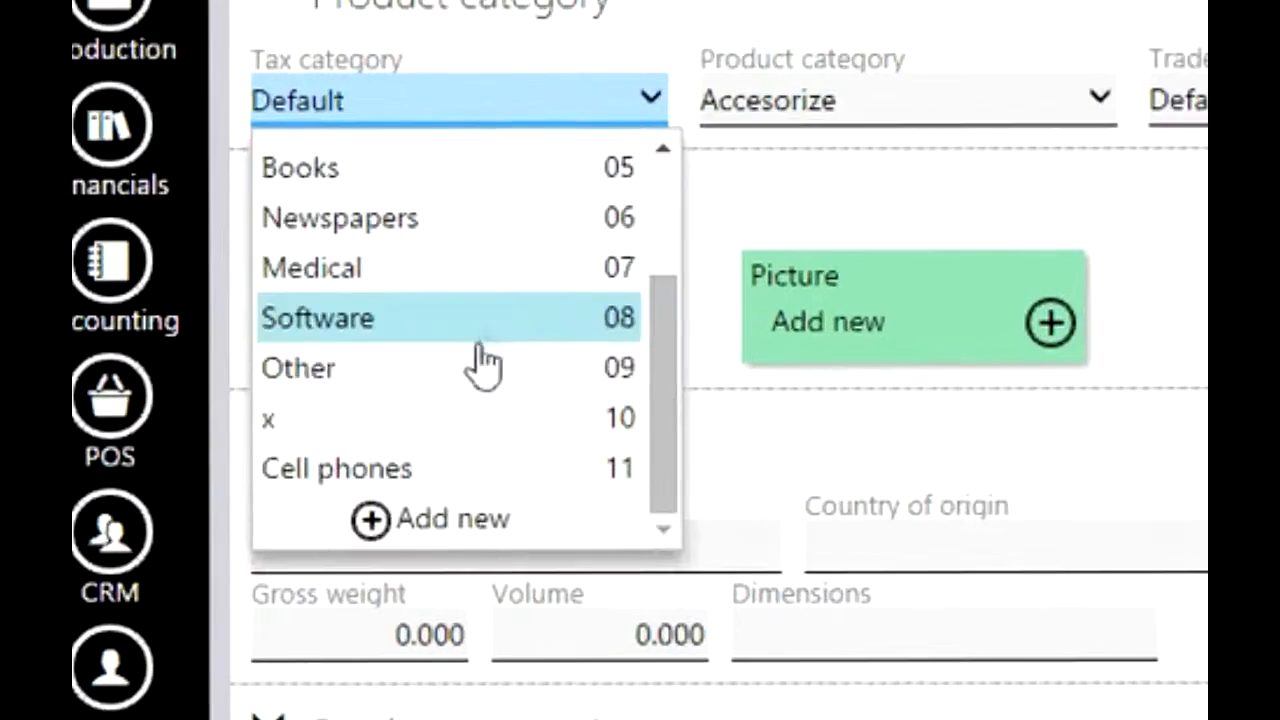
left_click(245, 447)
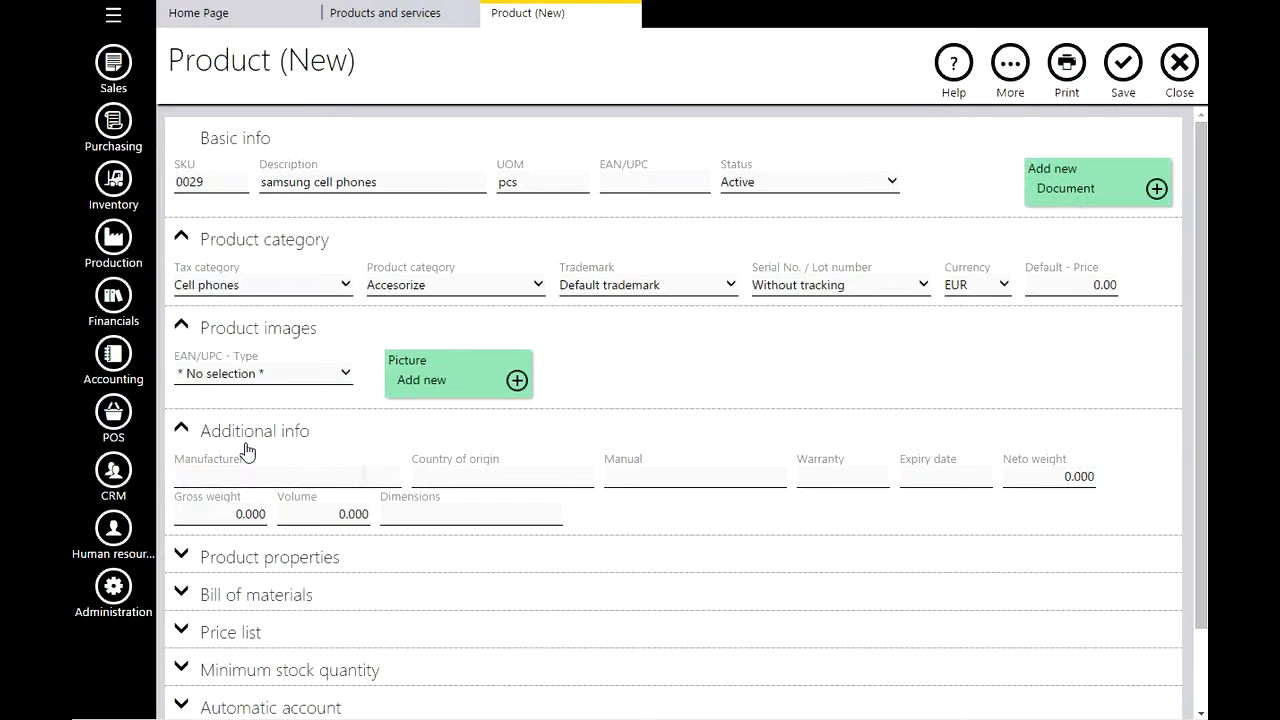
left_click(1123, 63)
left_click(1167, 63)
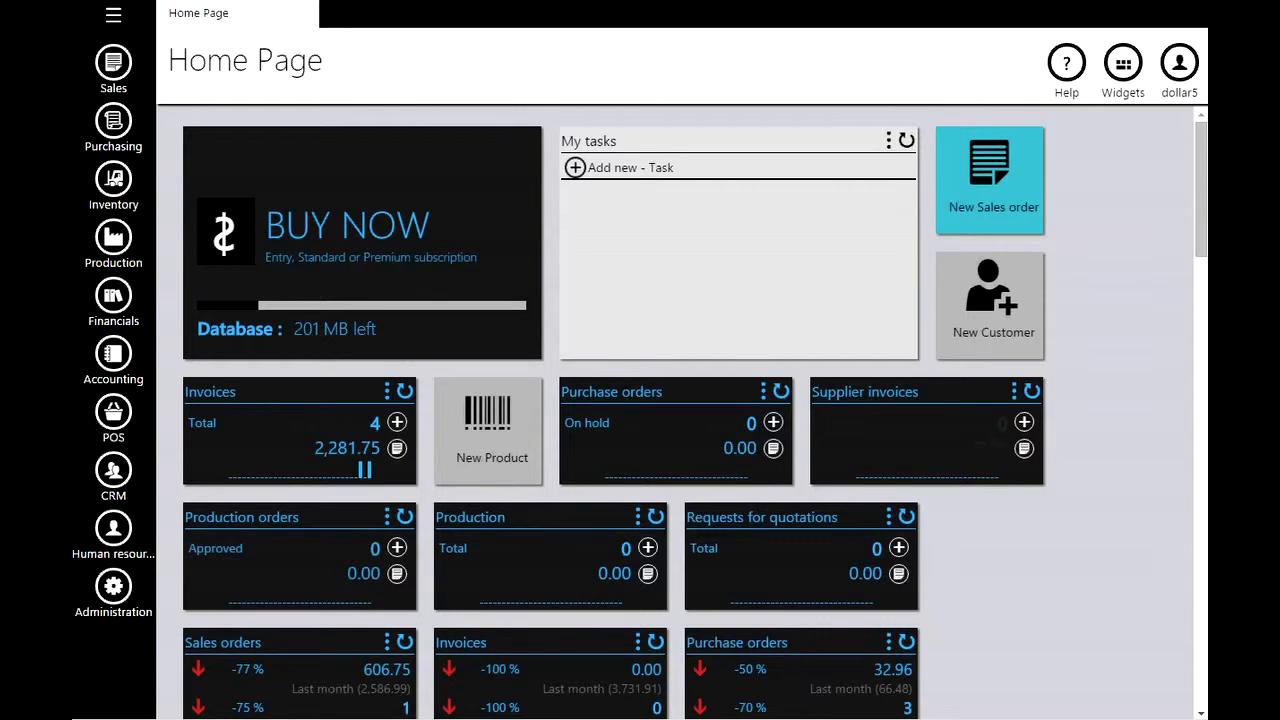
Create a new standard sales invoice from the Invoices list
left_click(122, 66)
left_click(428, 100)
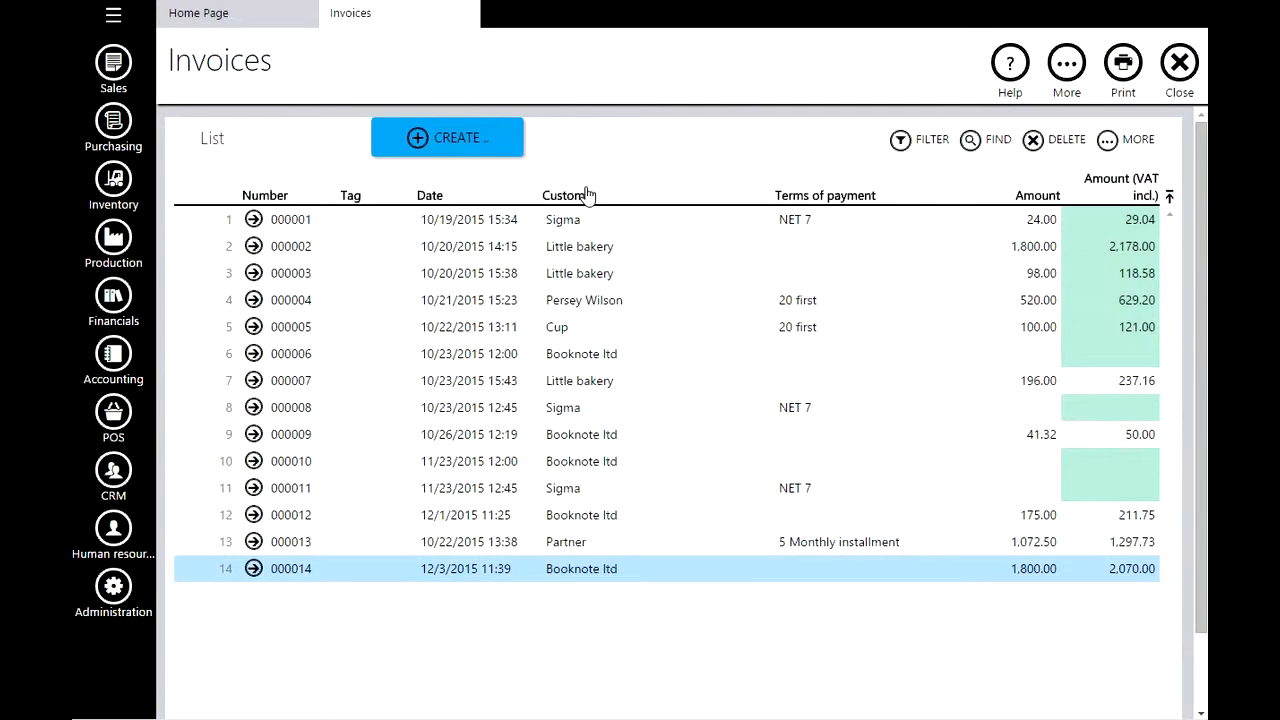
left_click(469, 135)
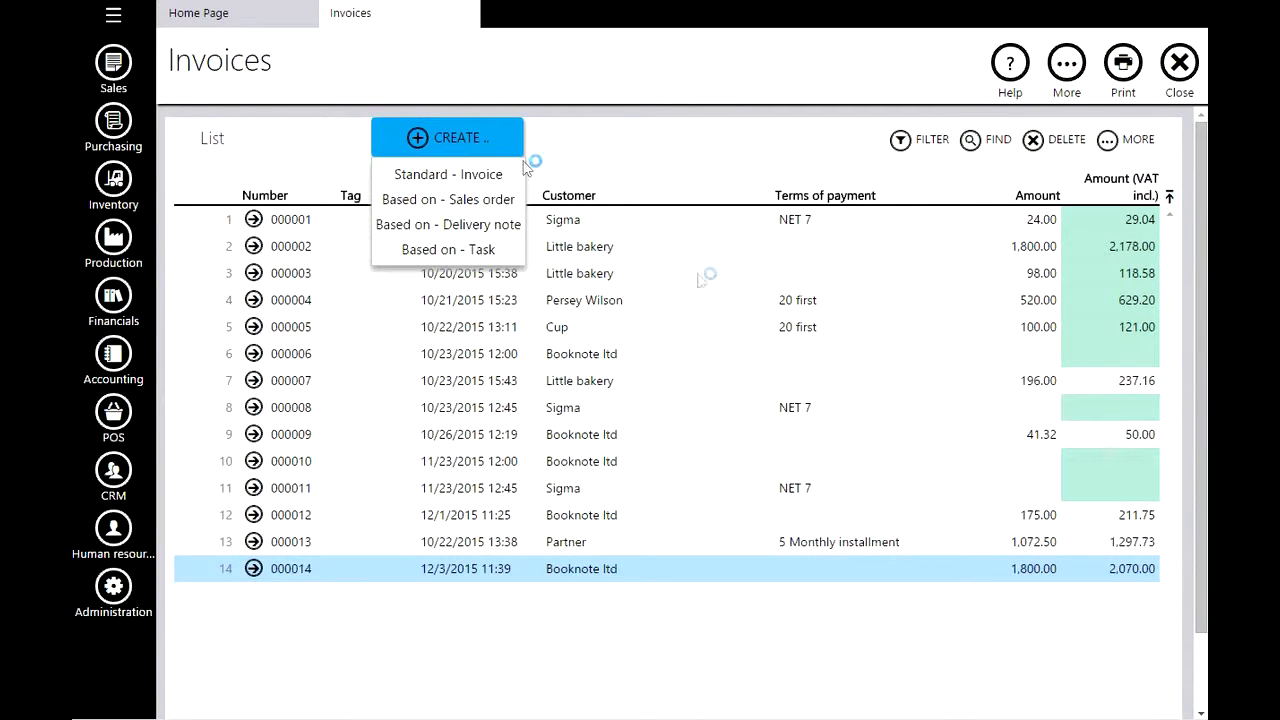
left_click(686, 316)
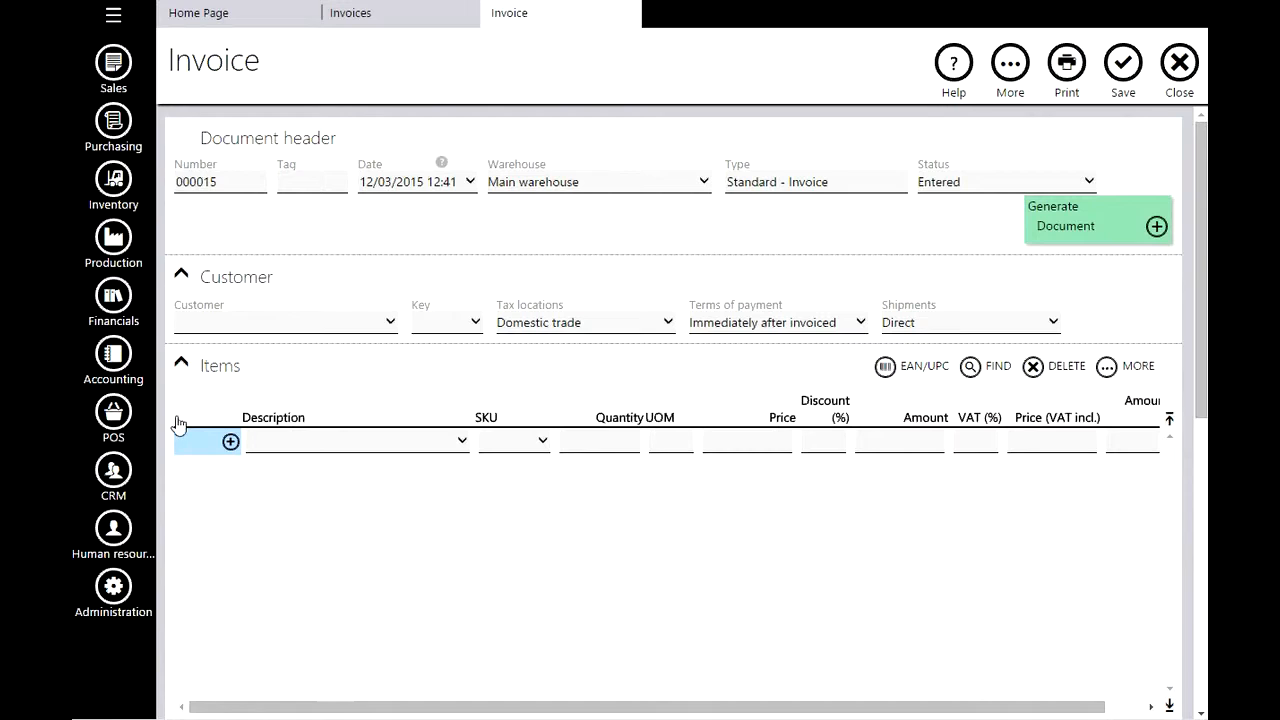
Choose Booknote ltd as the invoice's customer
left_click(250, 321)
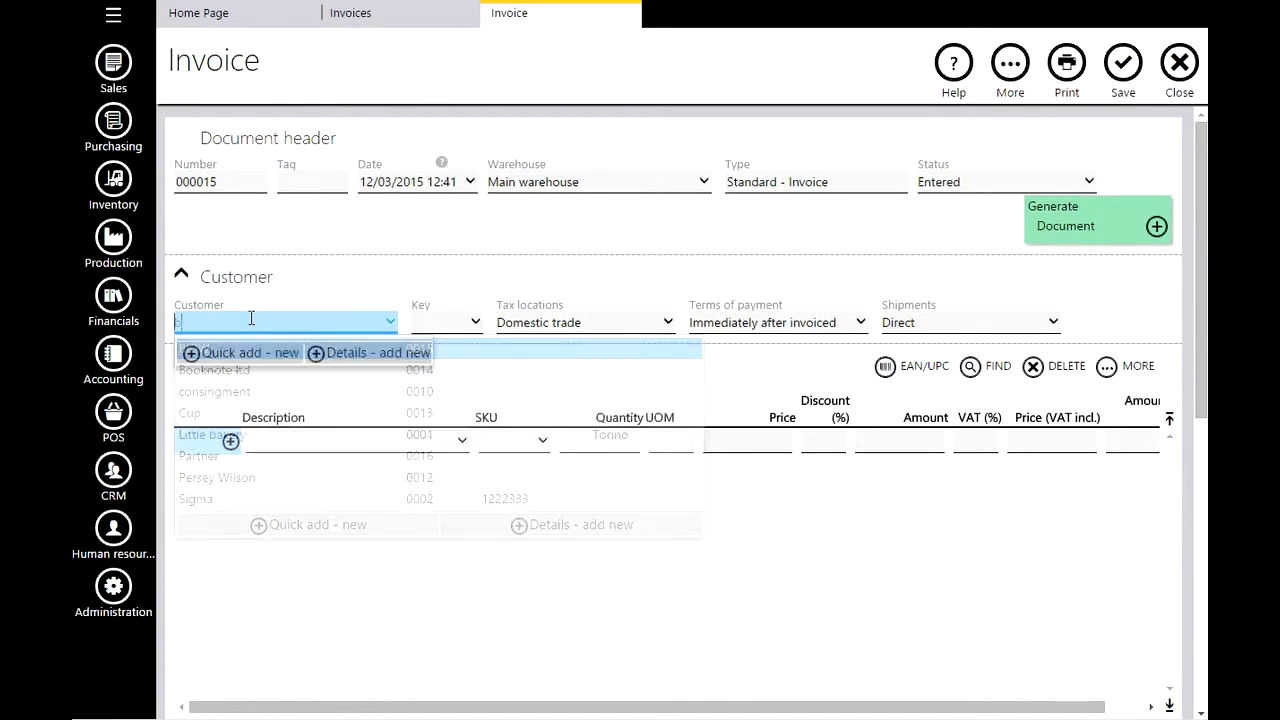
type("b")
left_click(240, 370)
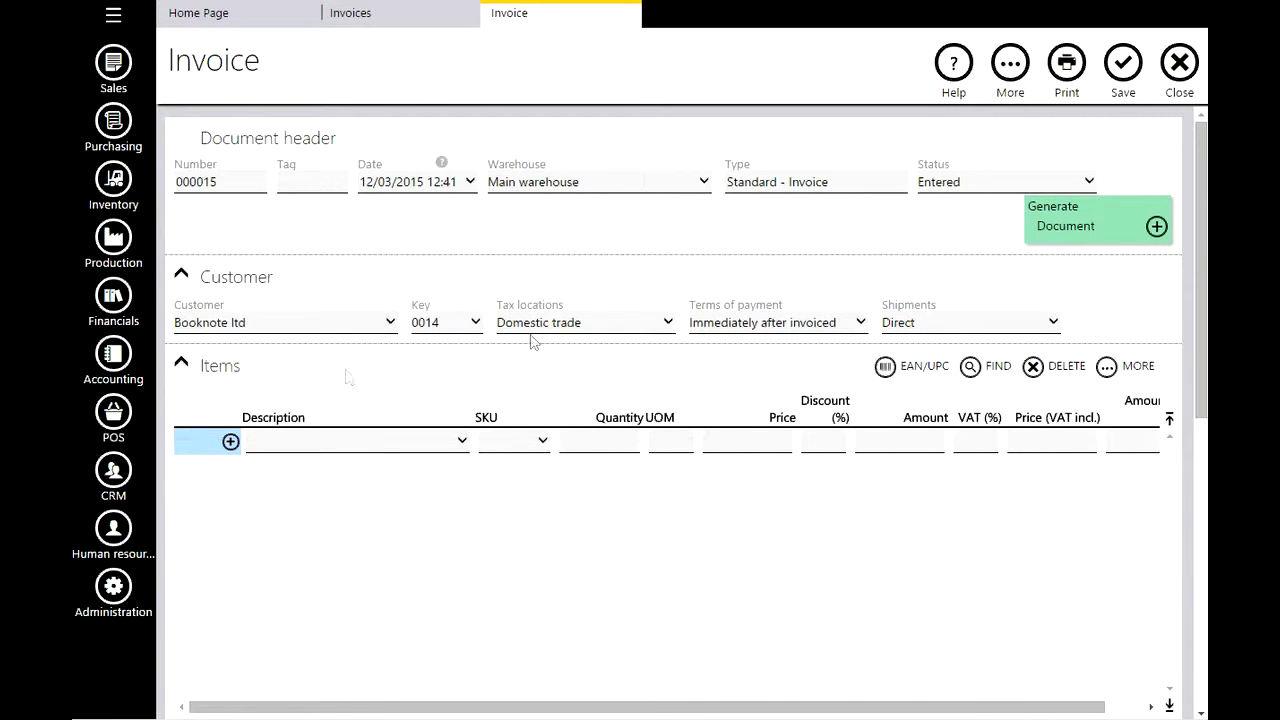
Add the product samsung cell phones as the invoice's first item with a price of 100
left_click(575, 326)
left_click(575, 326)
left_click(446, 447)
type("samsu")
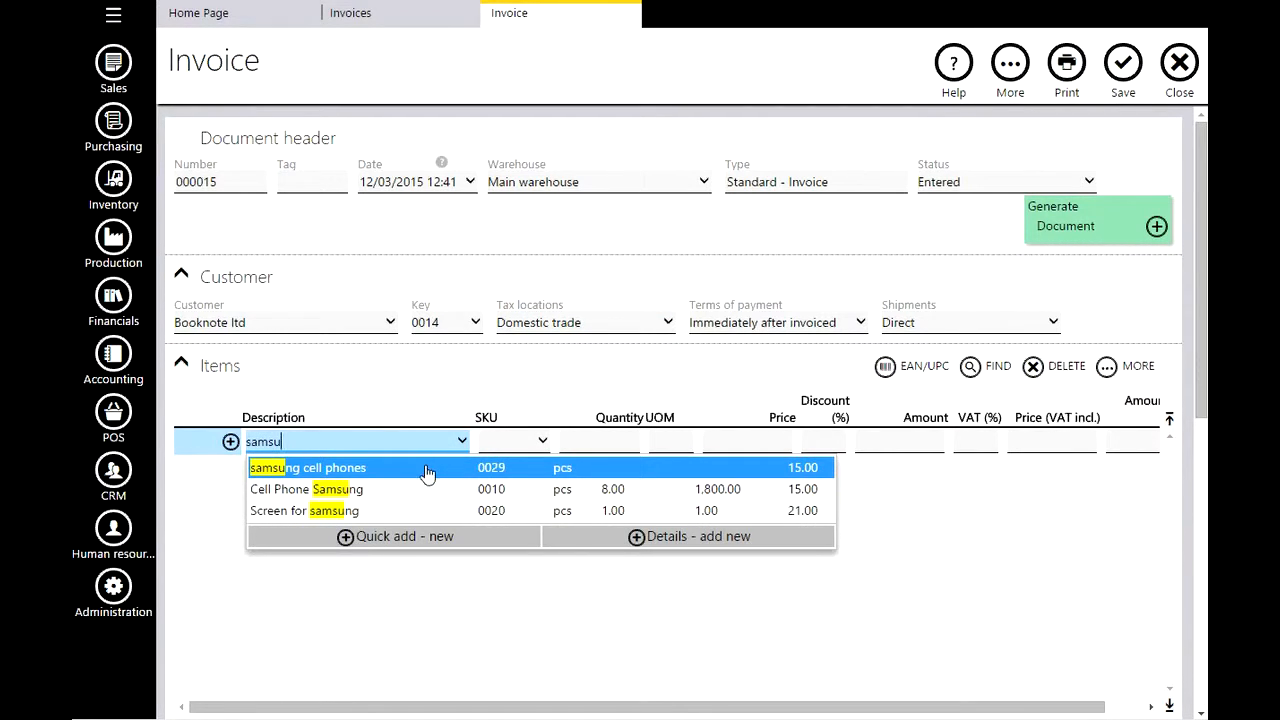
left_click(426, 468)
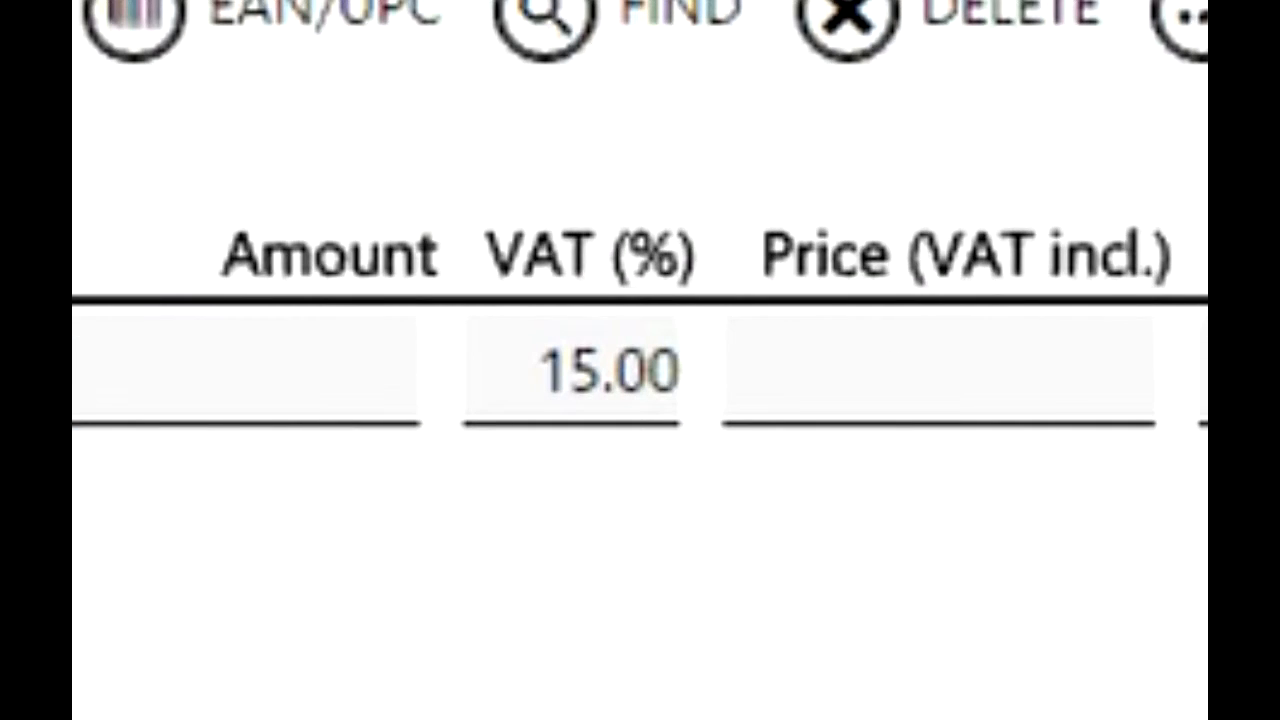
type("100")
key("Tab")
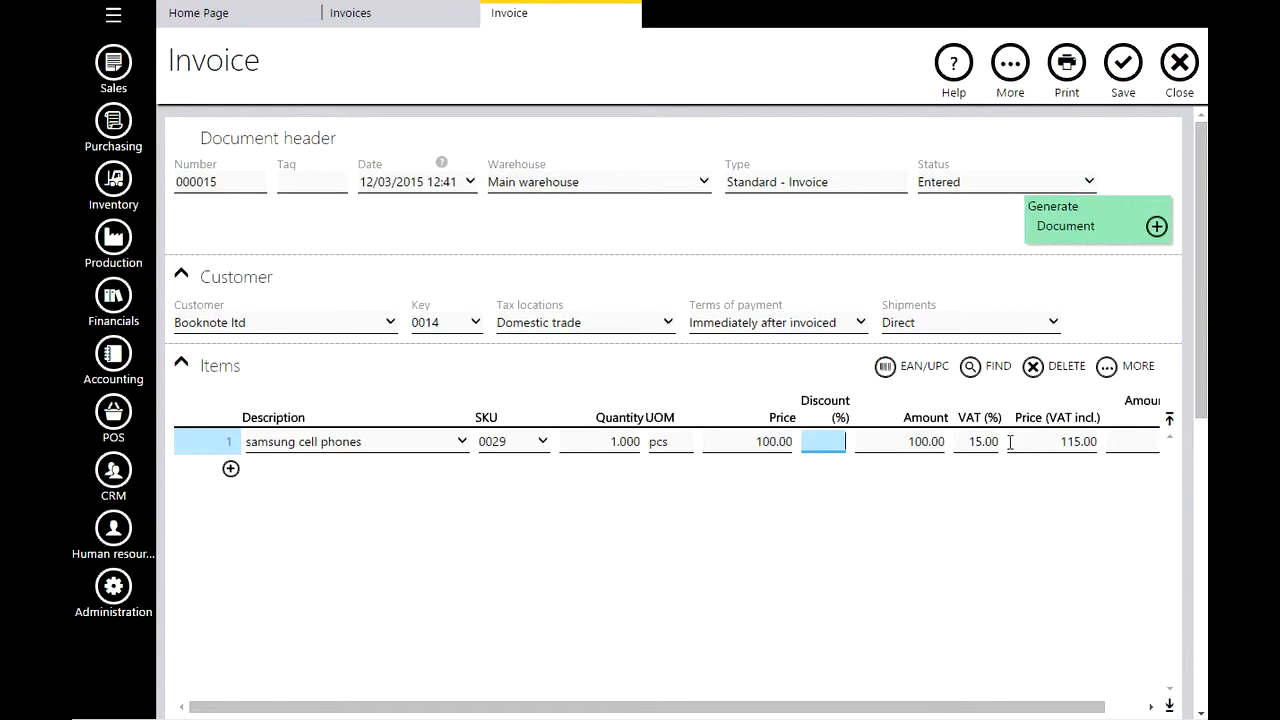
Preview the invoice's printout, switch the report to Journal voucher to check the postings, and close the report
left_click(1066, 66)
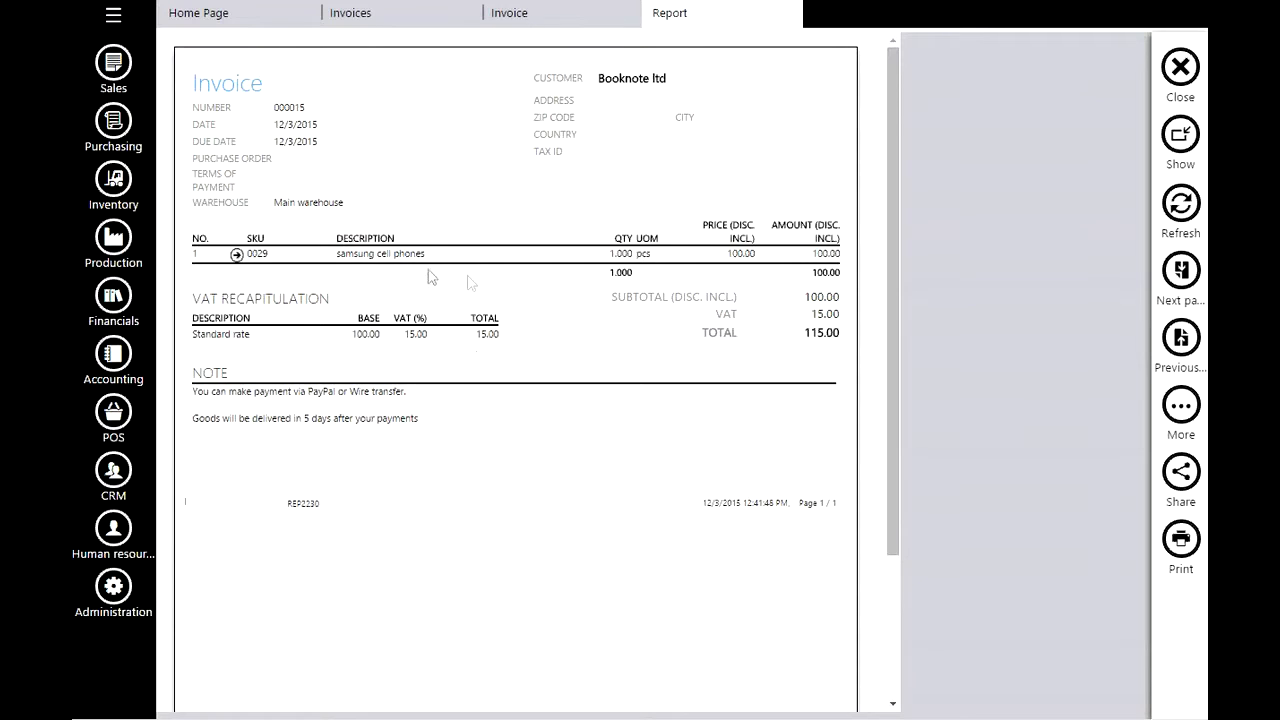
left_click(1188, 142)
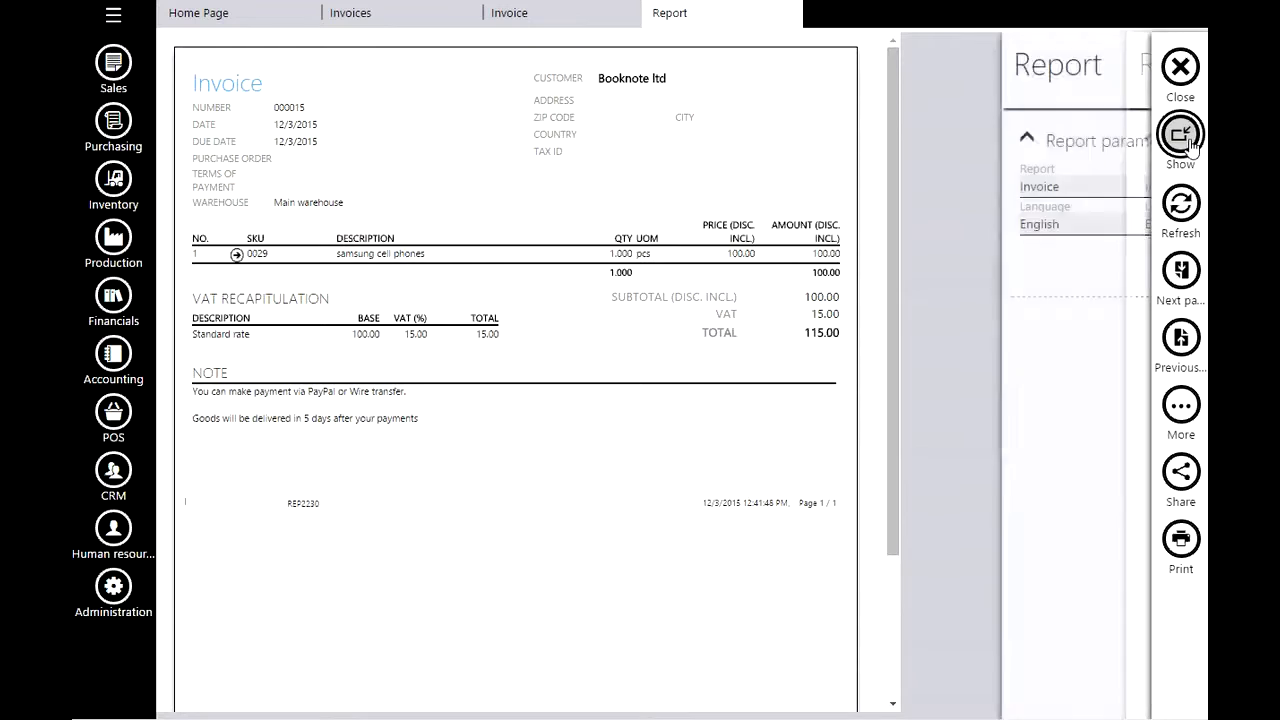
left_click(934, 185)
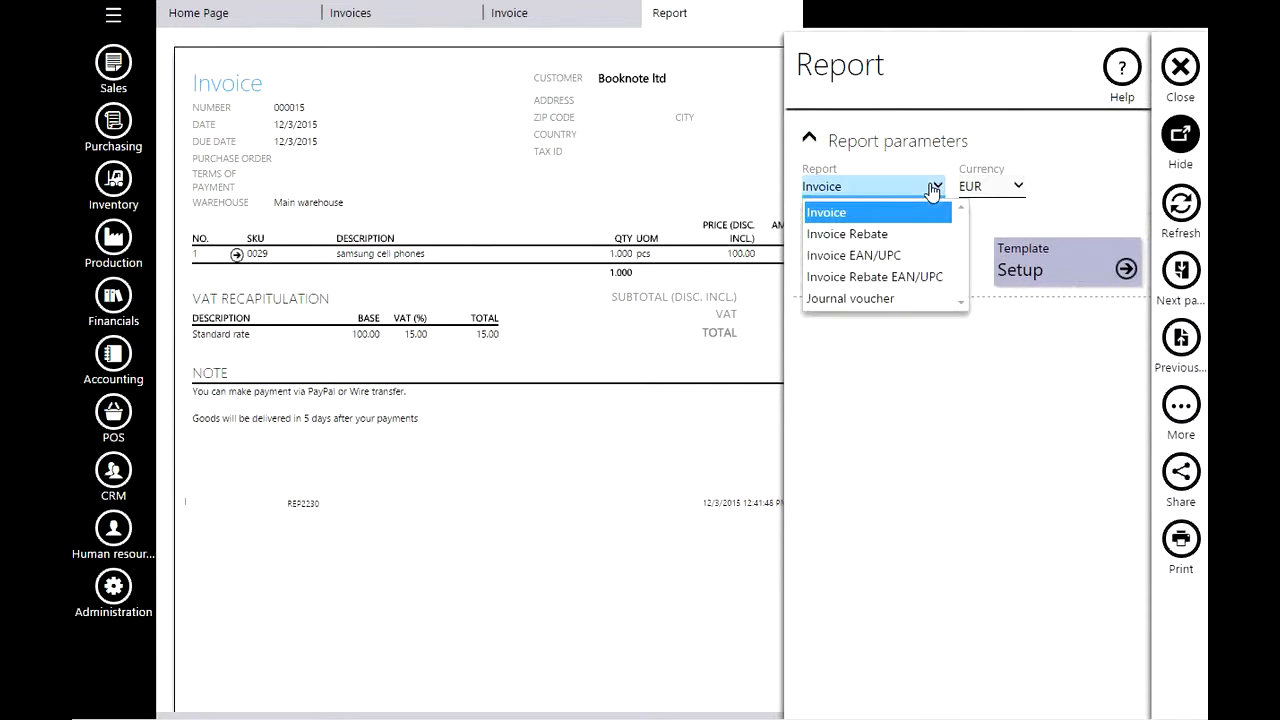
left_click(850, 298)
left_click(1182, 205)
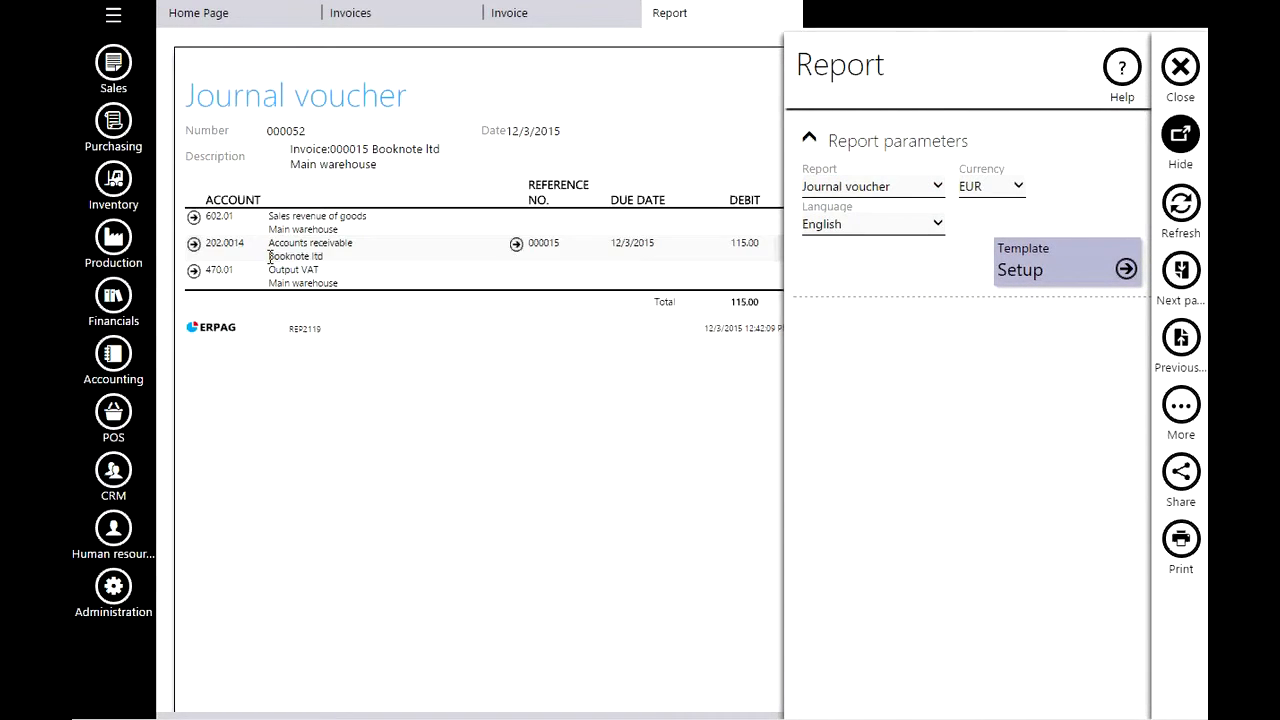
left_click(1179, 135)
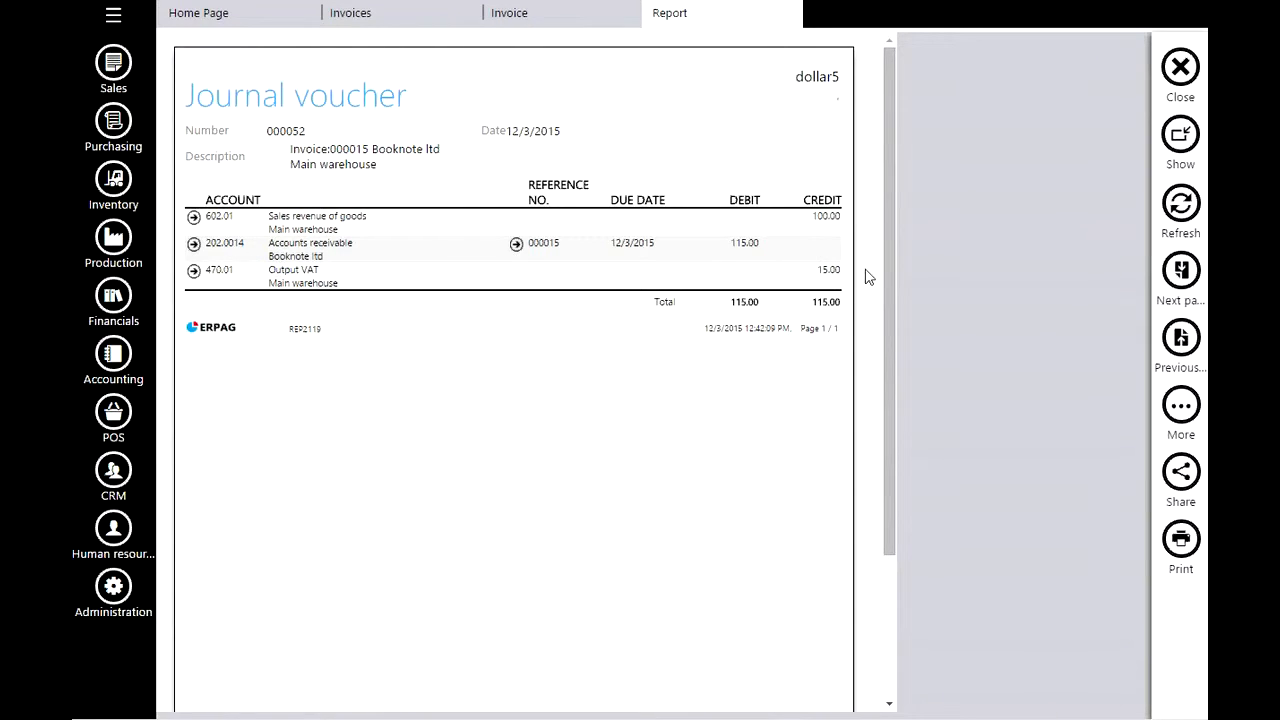
left_click(1180, 67)
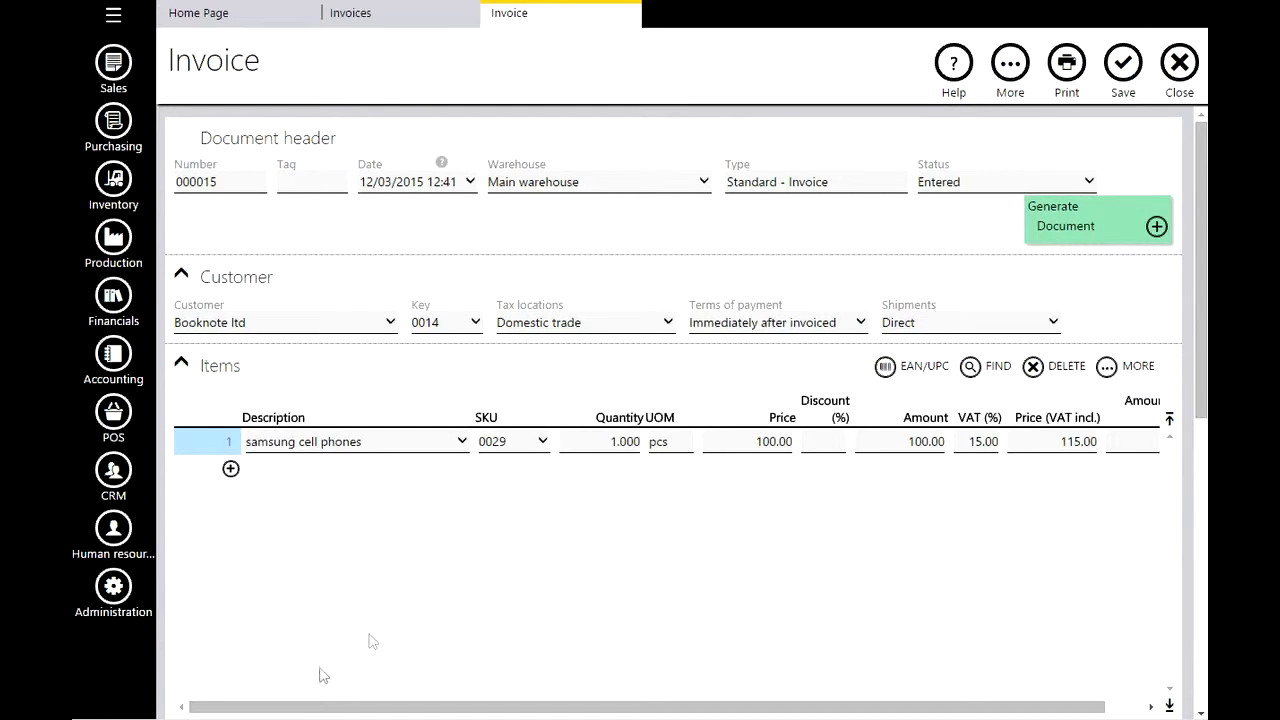
Change the invoice's tax location to Export and set the samsung cell phones price to 100 again
left_click(557, 326)
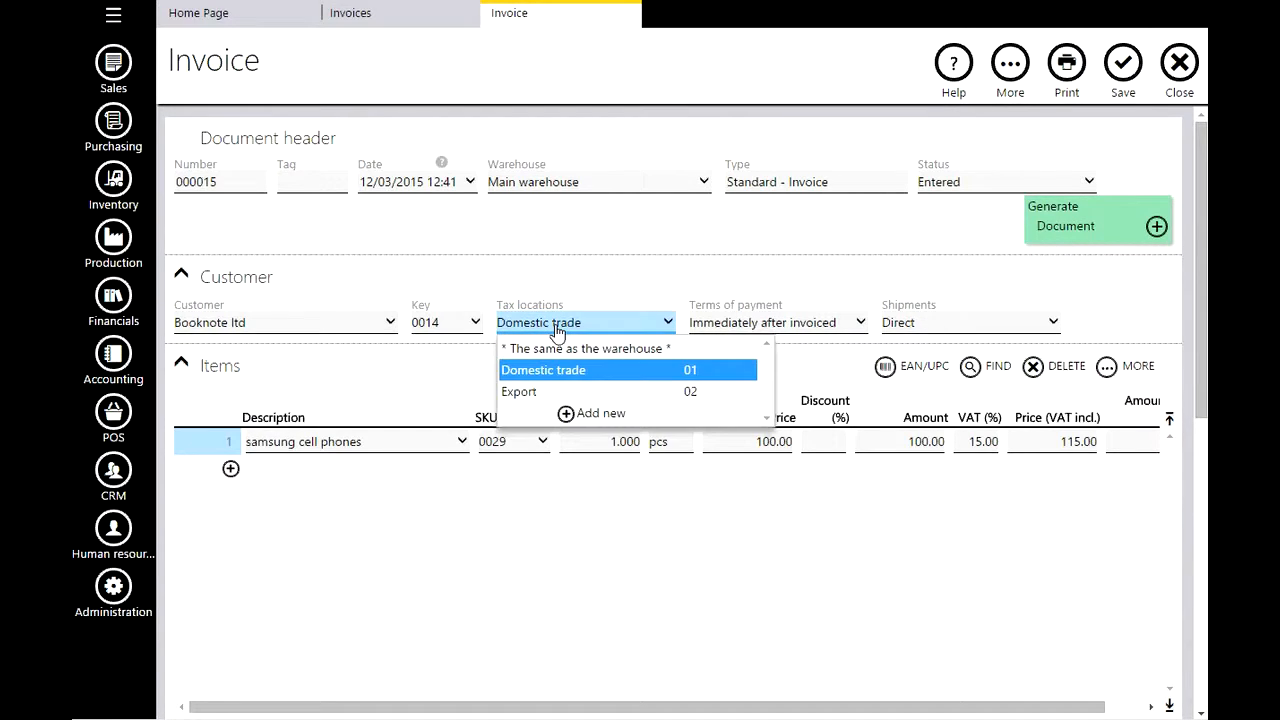
left_click(538, 396)
left_click(760, 439)
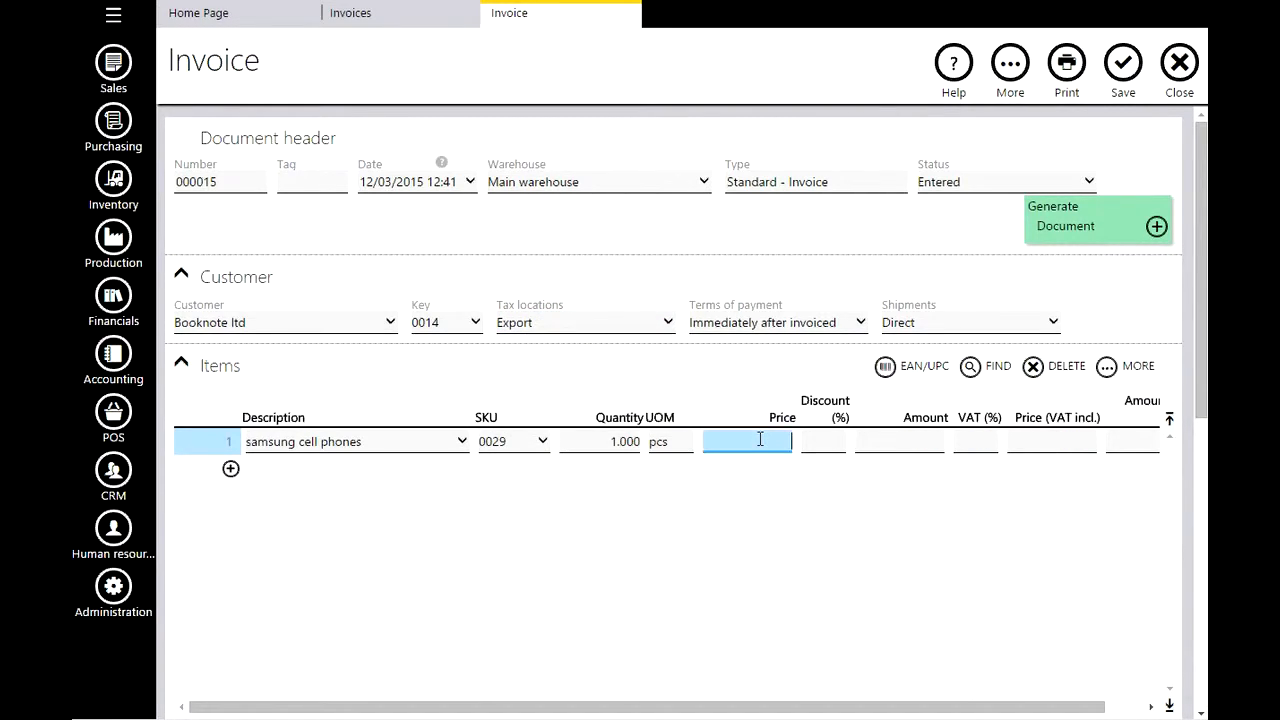
type("100")
key("Tab")
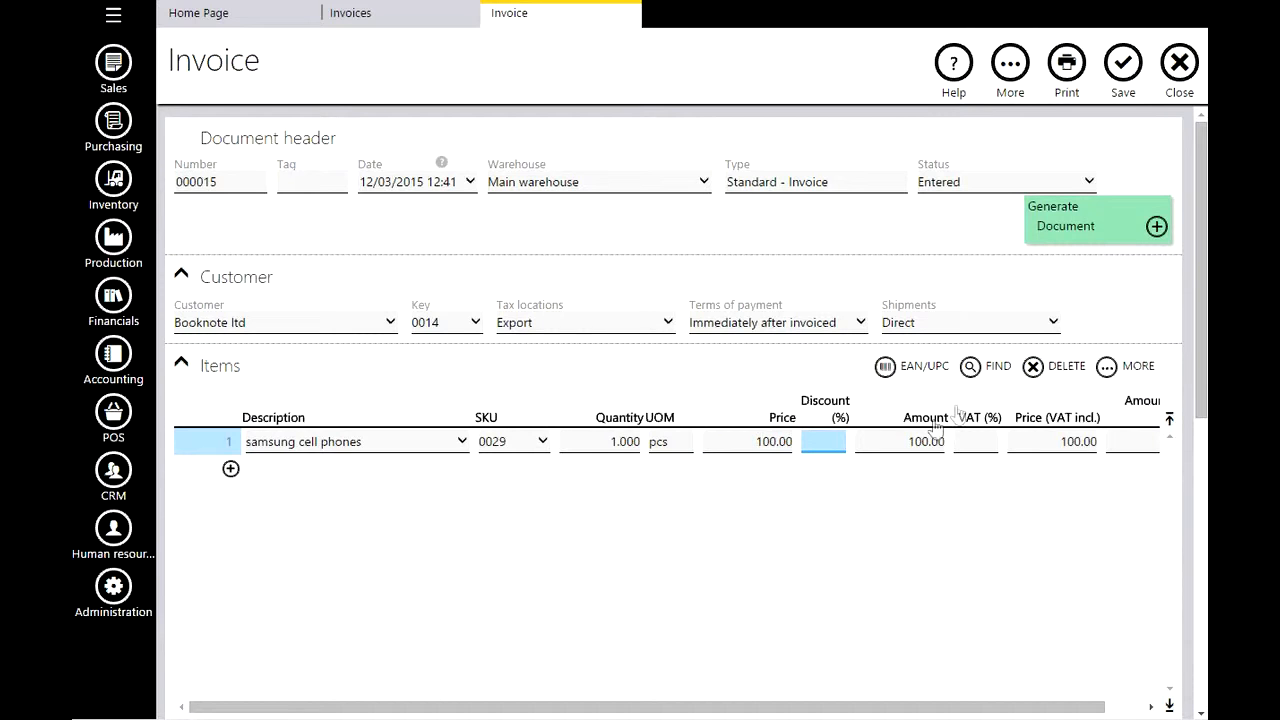
Check the export invoice's printout and its Journal voucher report, and close the report
left_click(1067, 70)
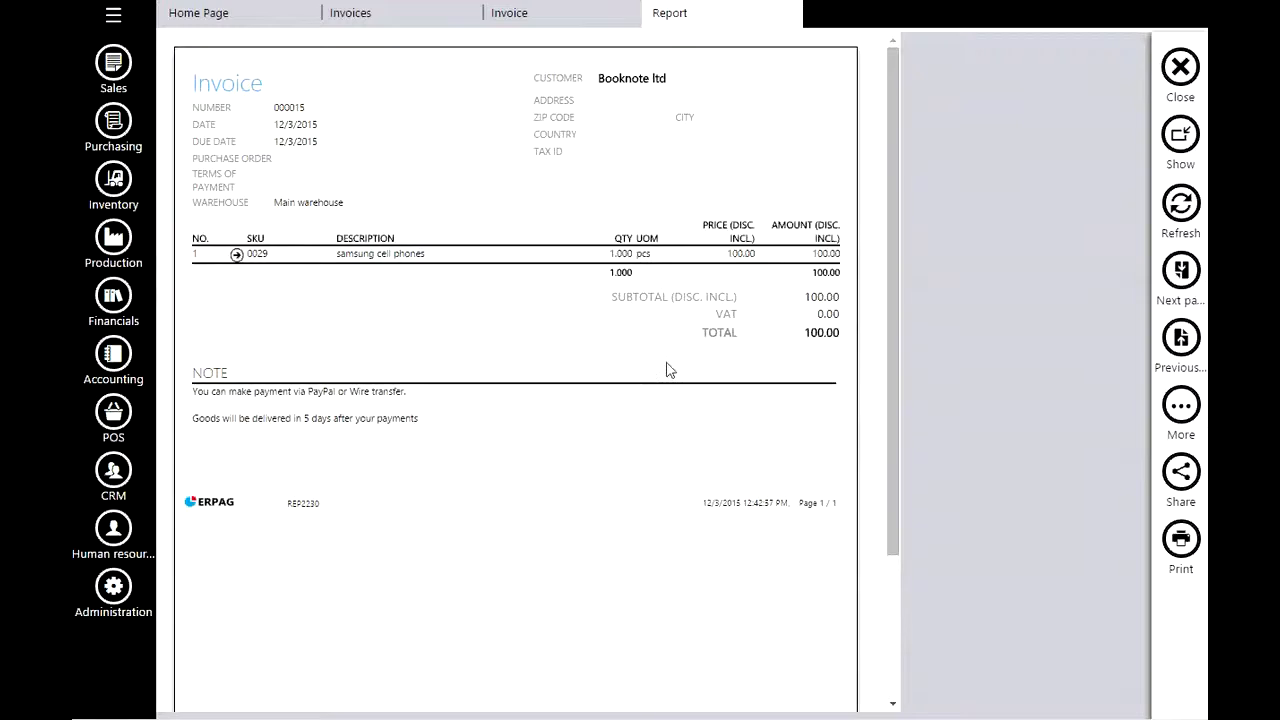
left_click(1180, 135)
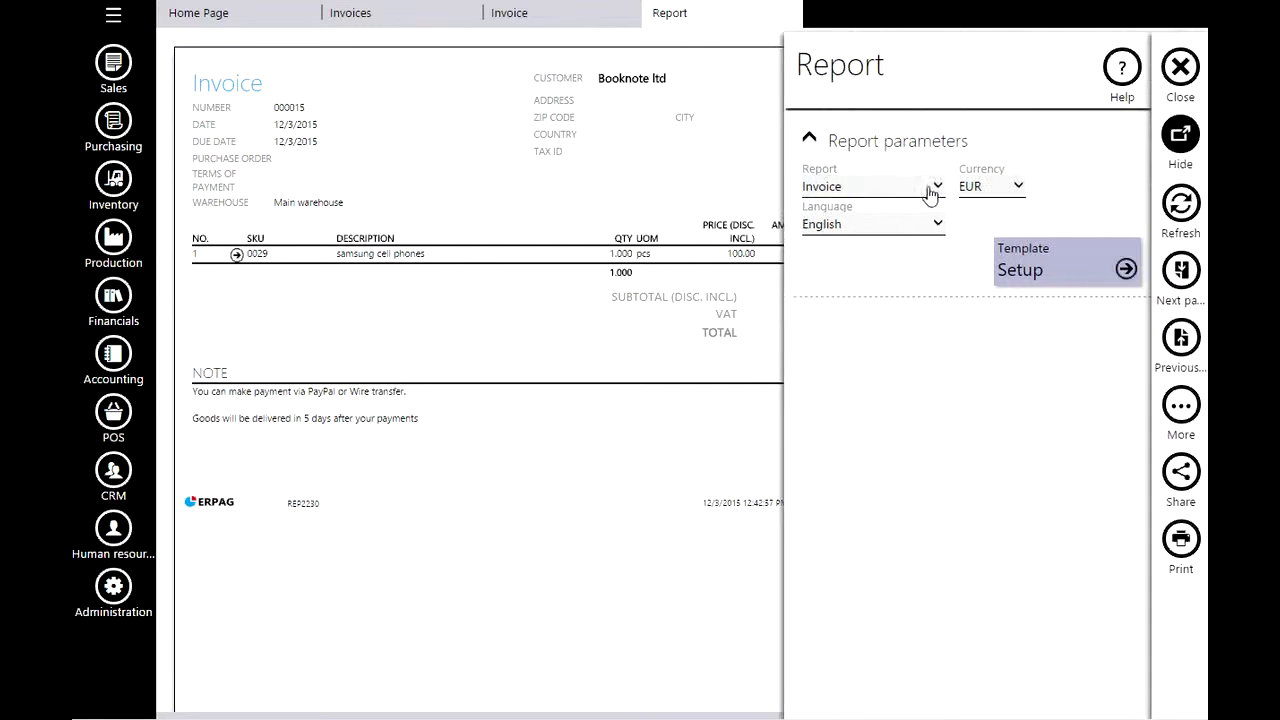
left_click(930, 187)
left_click(880, 298)
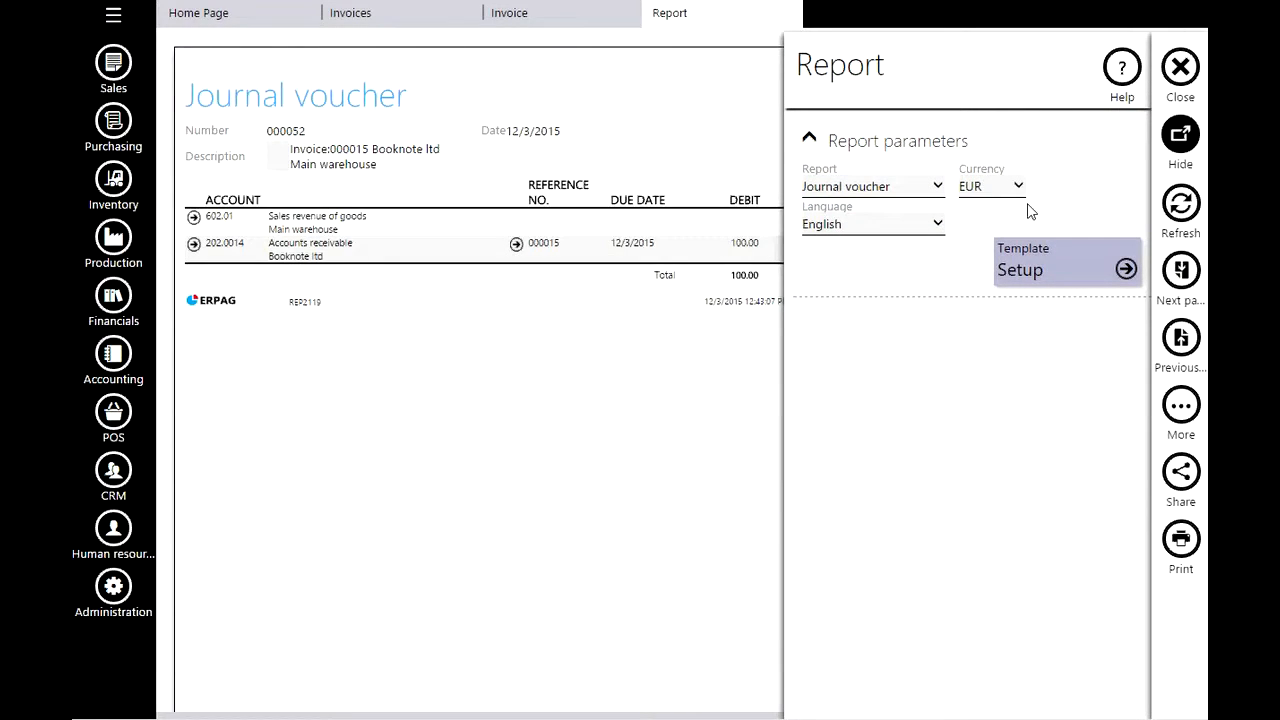
left_click(1188, 68)
Save the invoice and close the Invoices list
left_click(1123, 62)
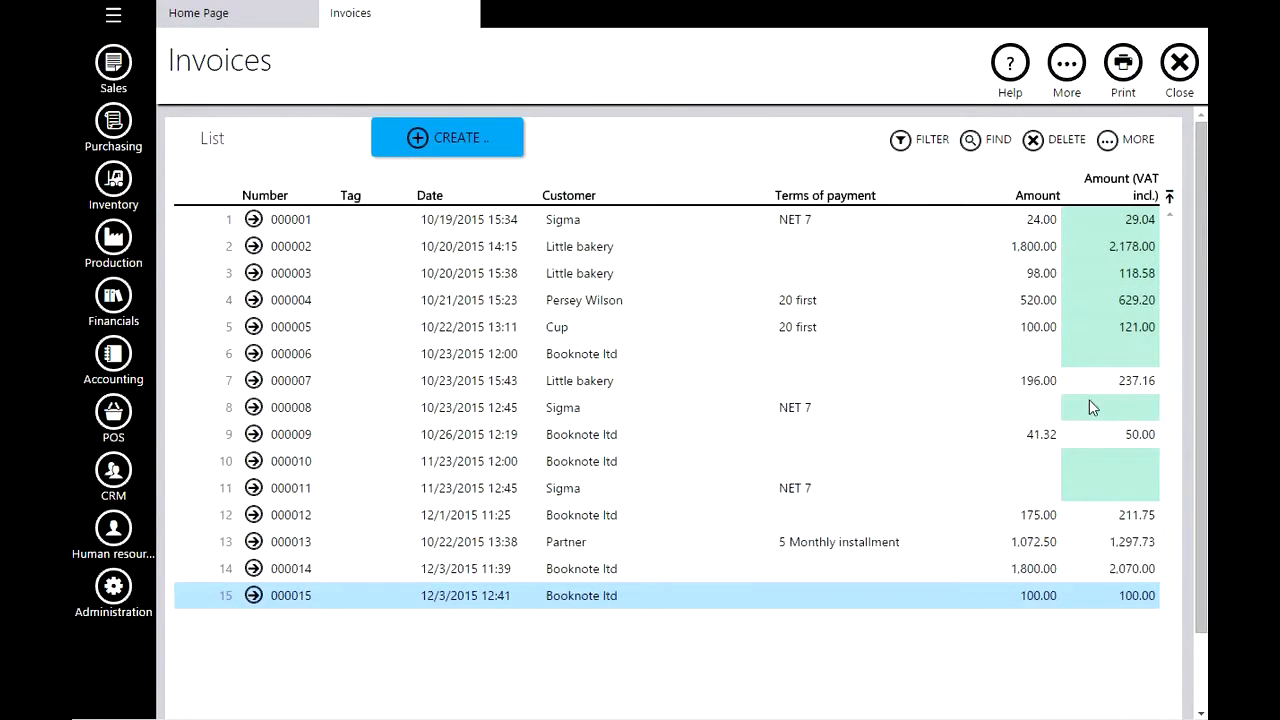
left_click(1182, 80)
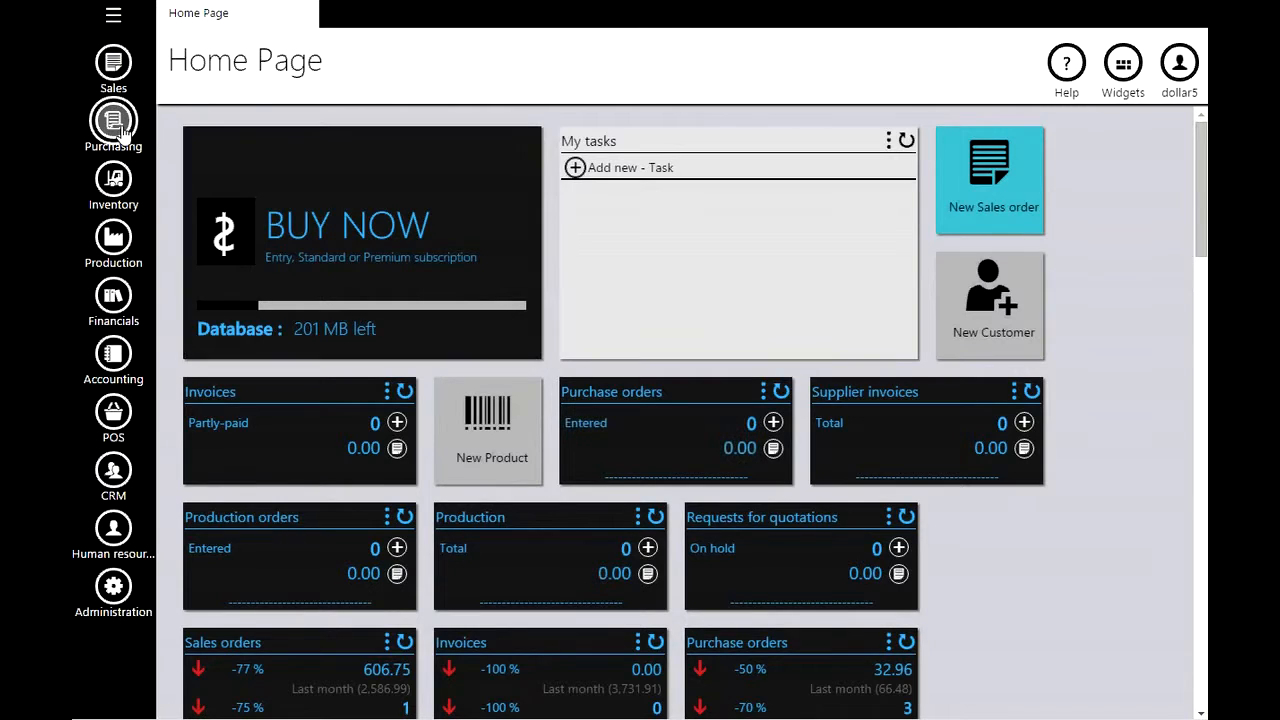
Open the record of the customer Partner from the sales Customers list
left_click(113, 180)
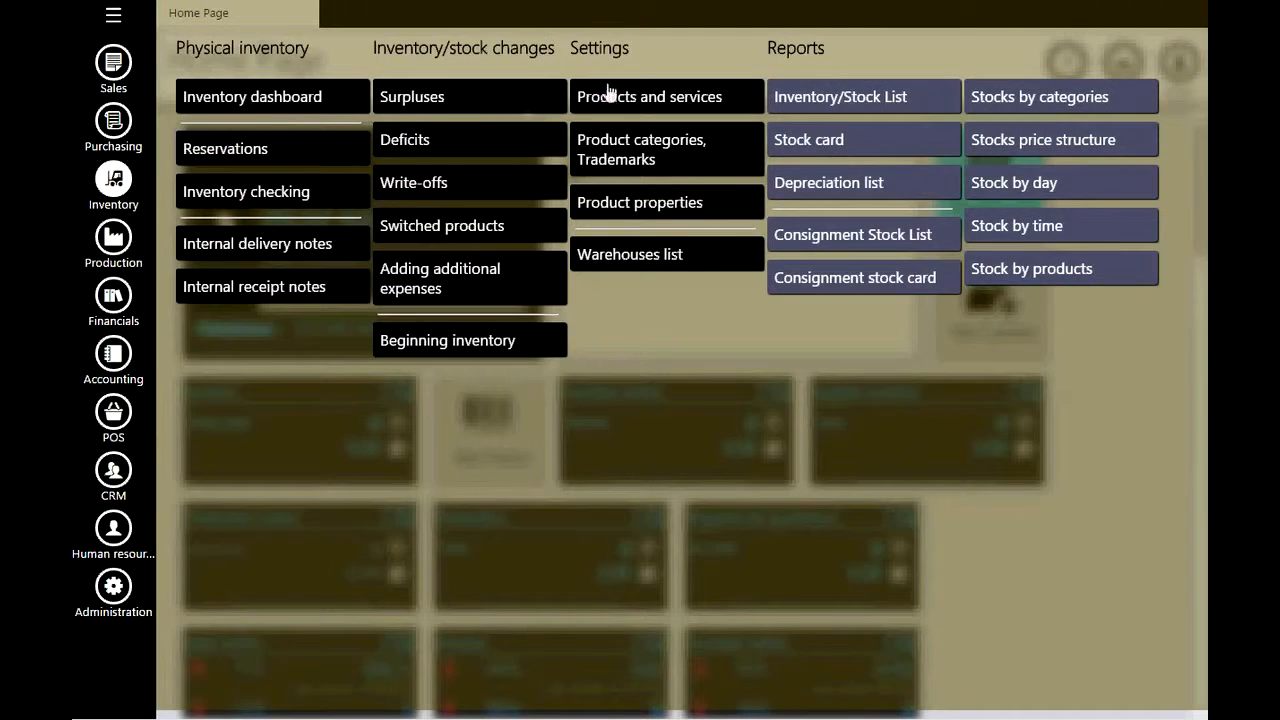
left_click(635, 106)
left_click(113, 64)
left_click(640, 97)
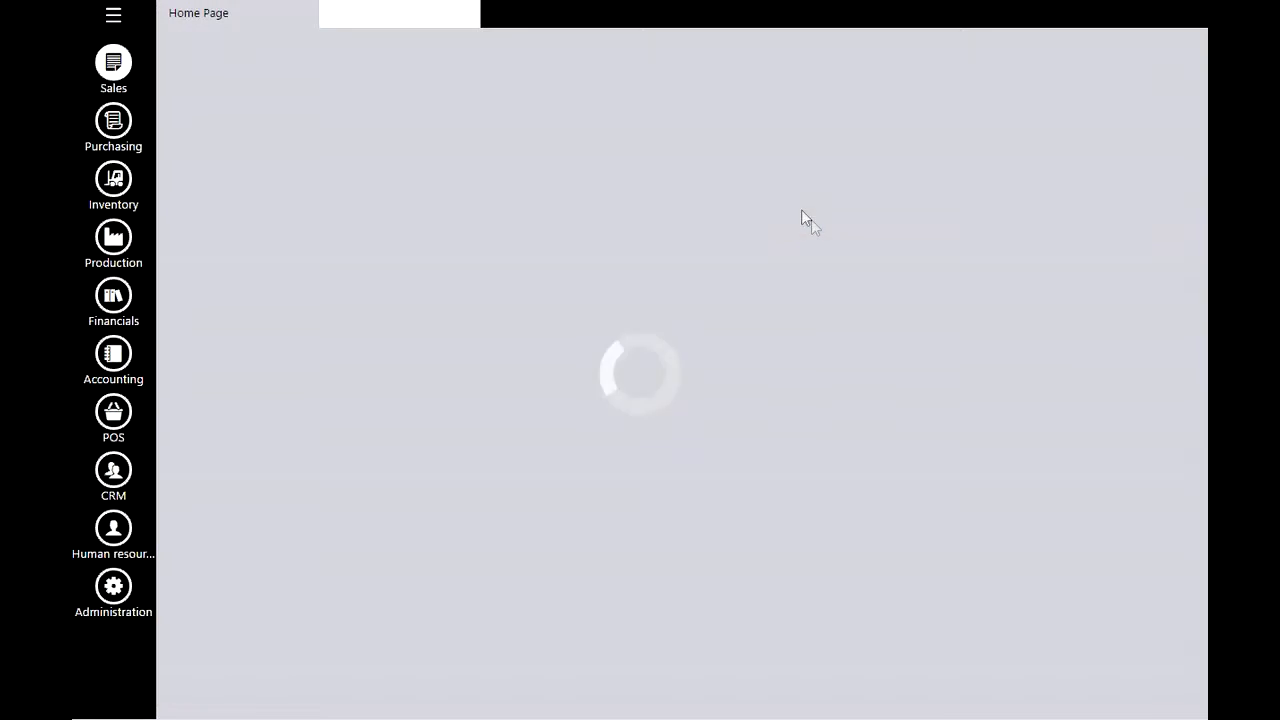
left_click(253, 408)
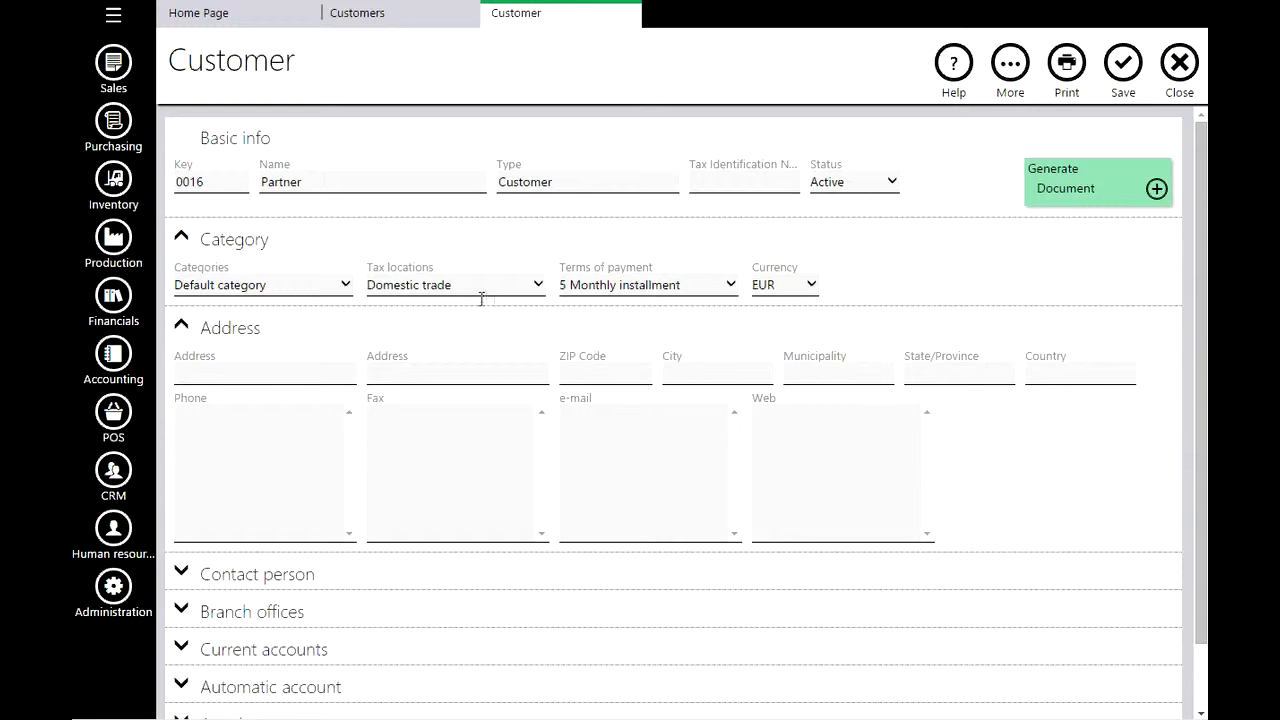
Choose Domestic trade as the customer's tax location, save the record and close the Customers list
left_click(486, 296)
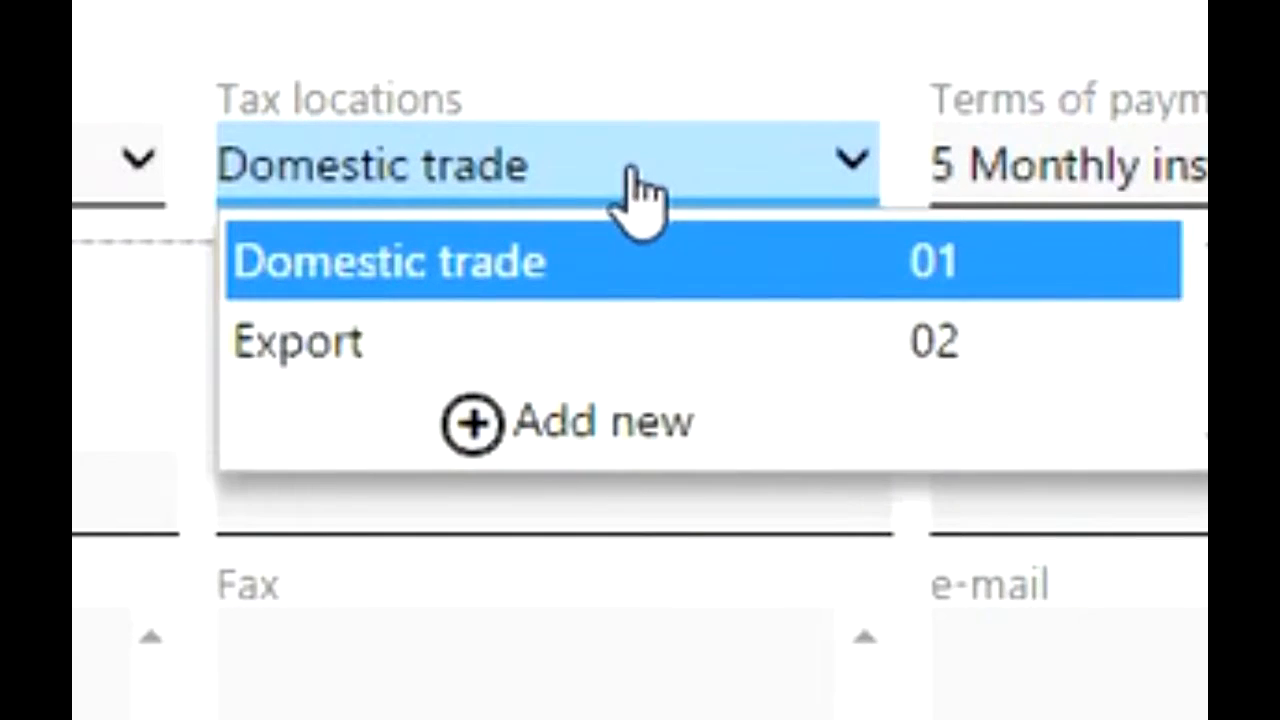
left_click(610, 272)
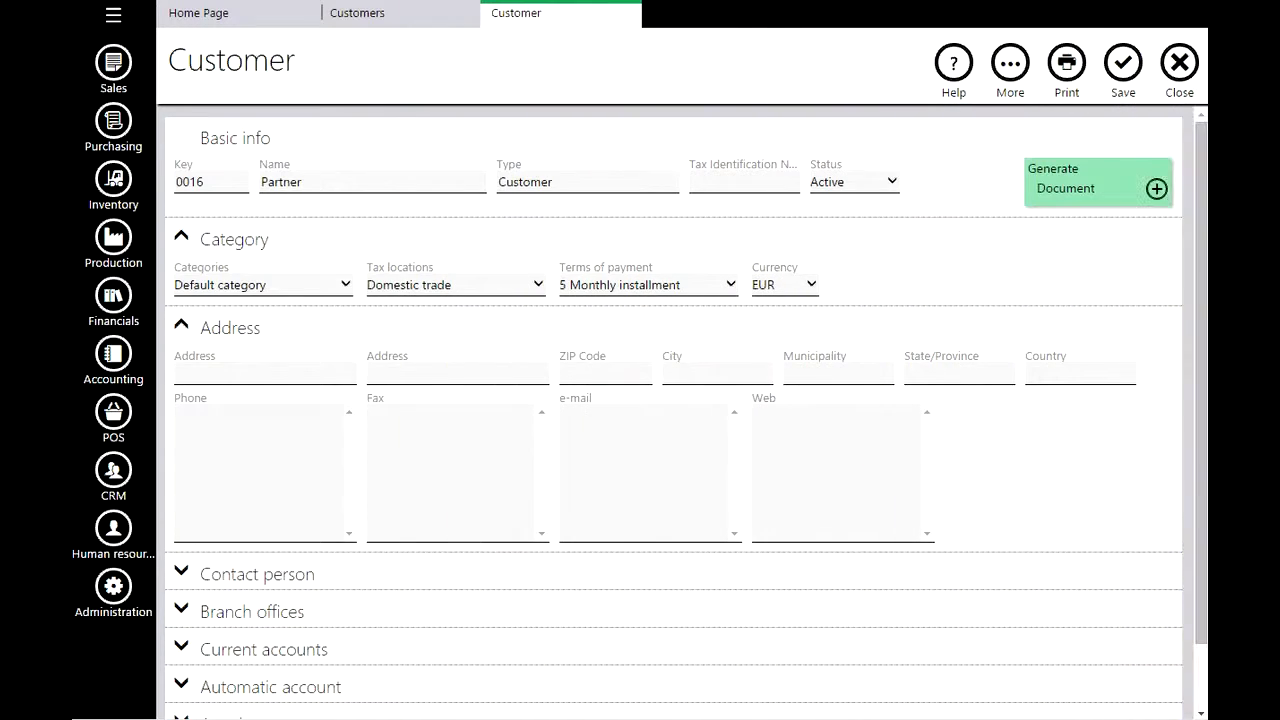
left_click(1124, 68)
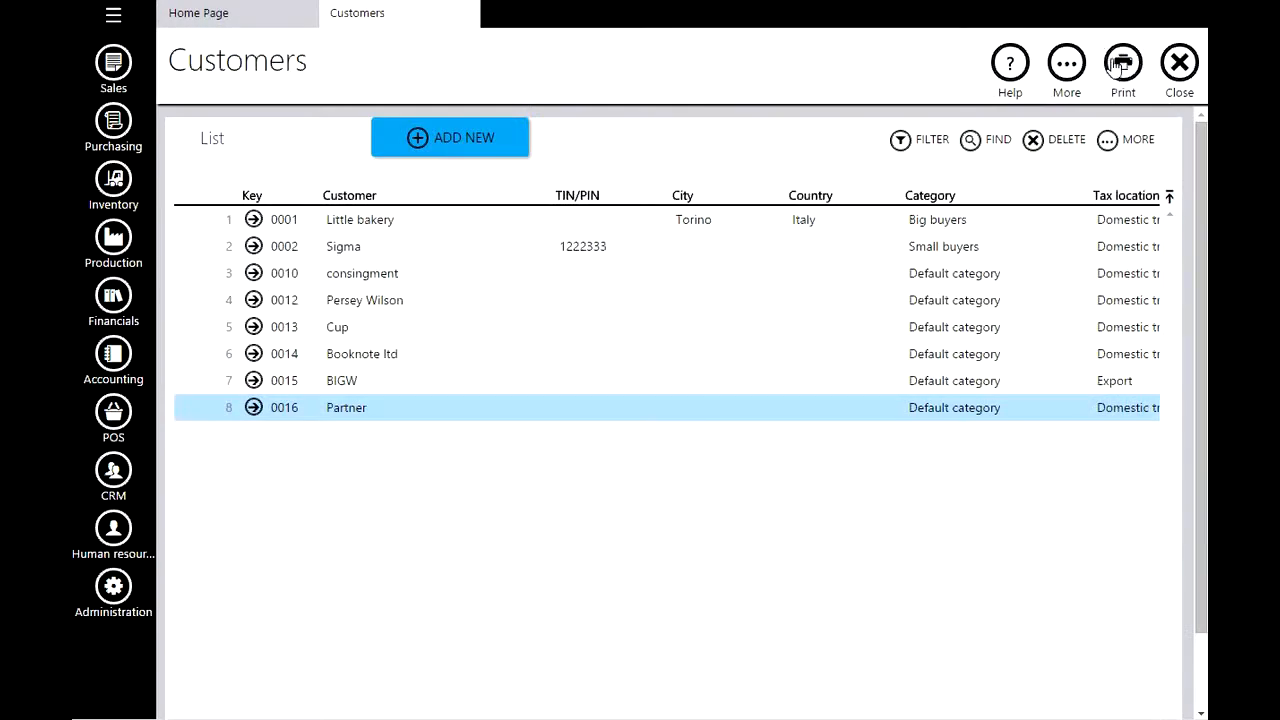
left_click(1169, 69)
Open the supplier Simgatex from the purchasing Suppliers list, view its tax location options, and close the record and list
left_click(113, 120)
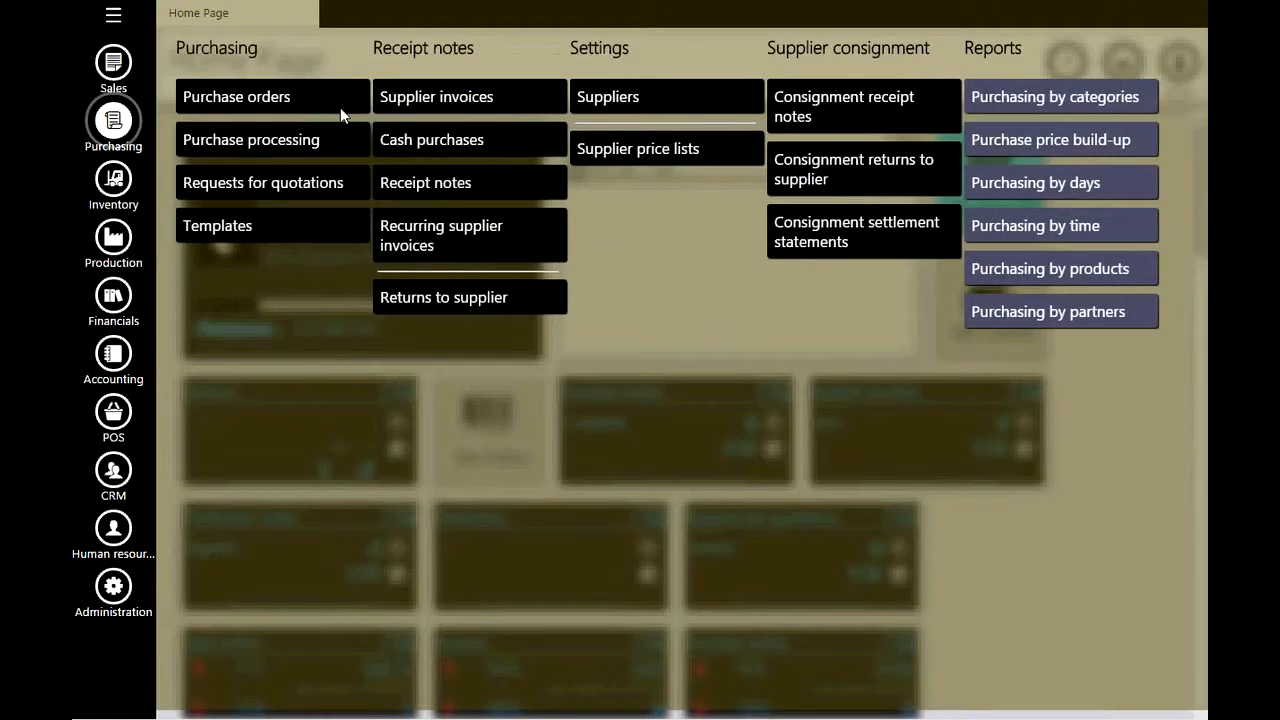
left_click(641, 101)
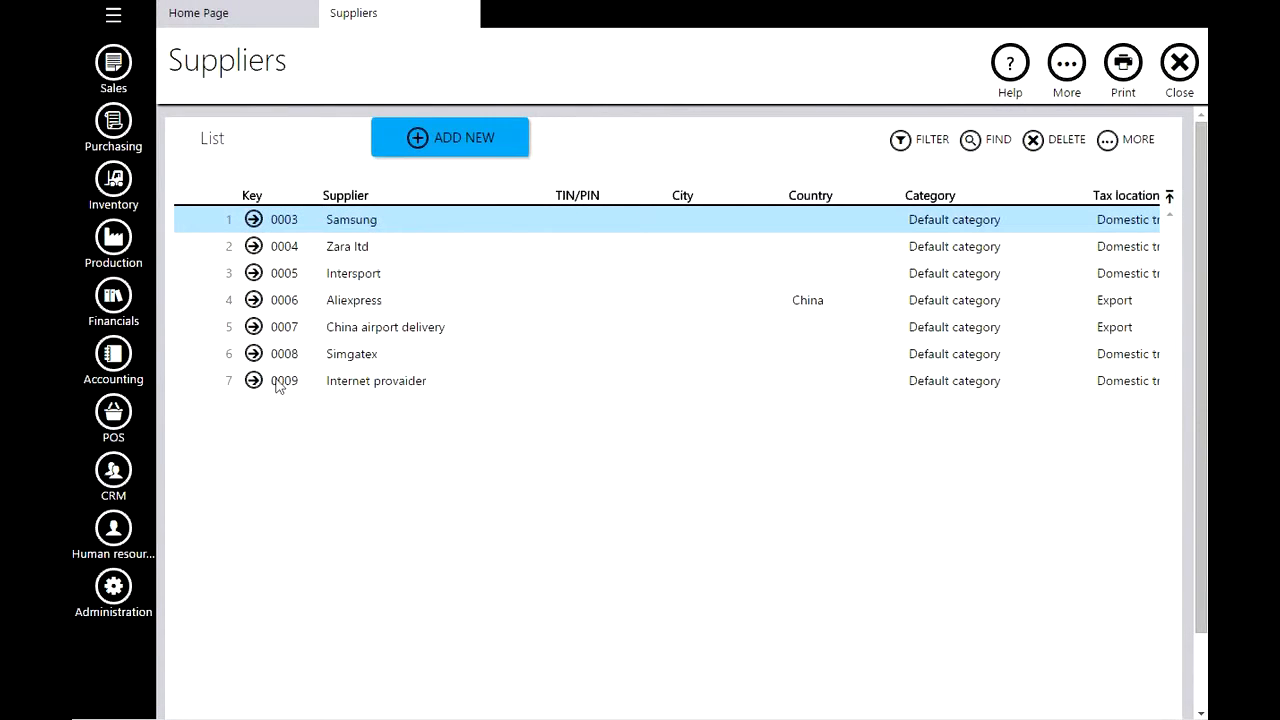
left_click(254, 357)
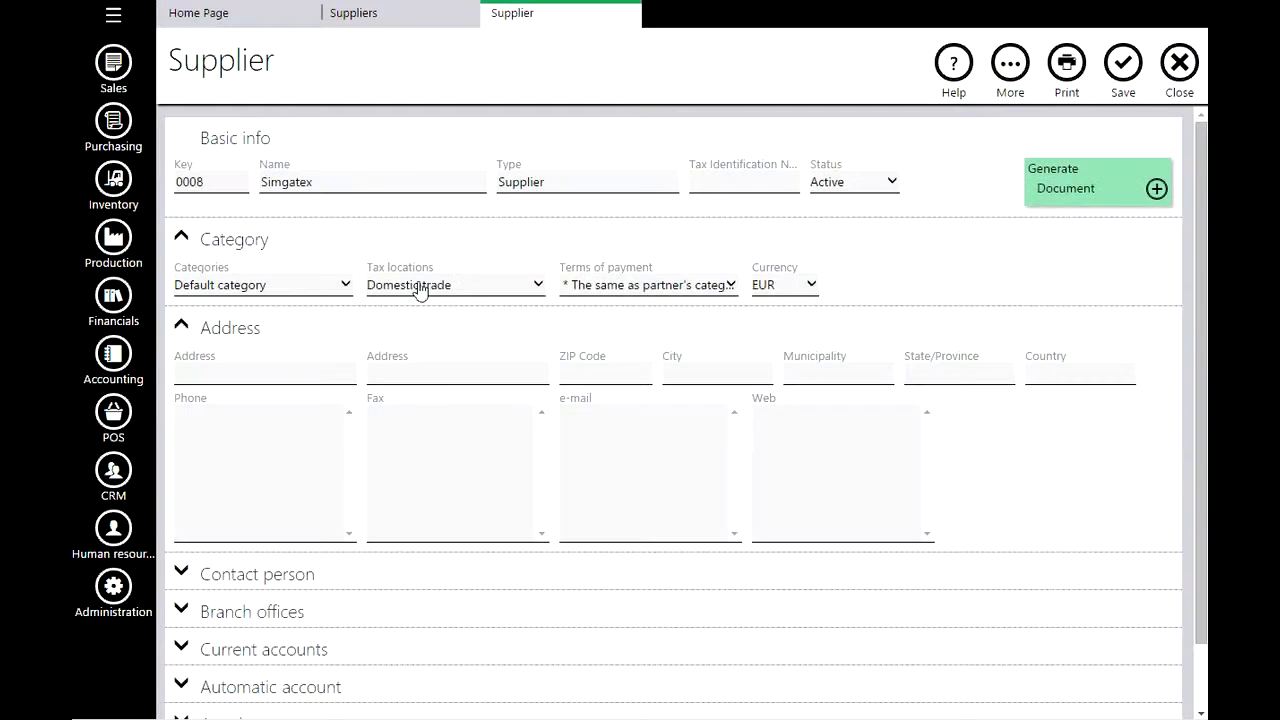
left_click(420, 288)
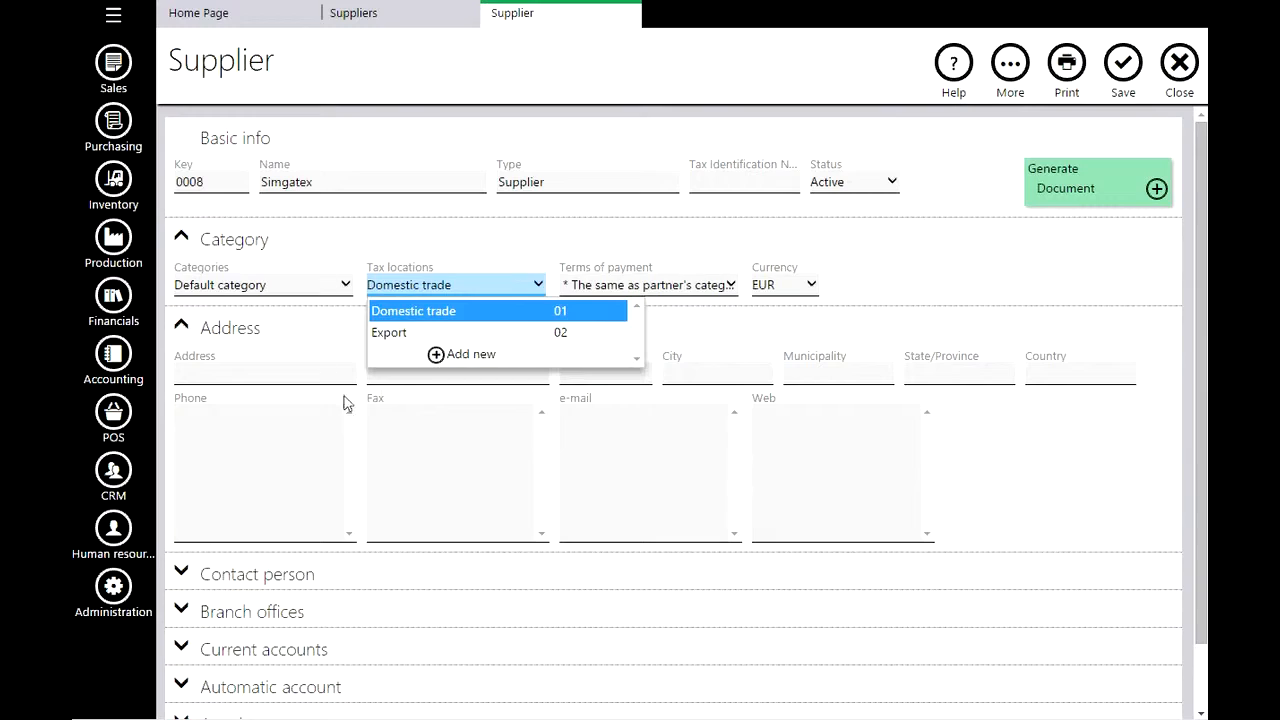
left_click(1180, 62)
left_click(1180, 62)
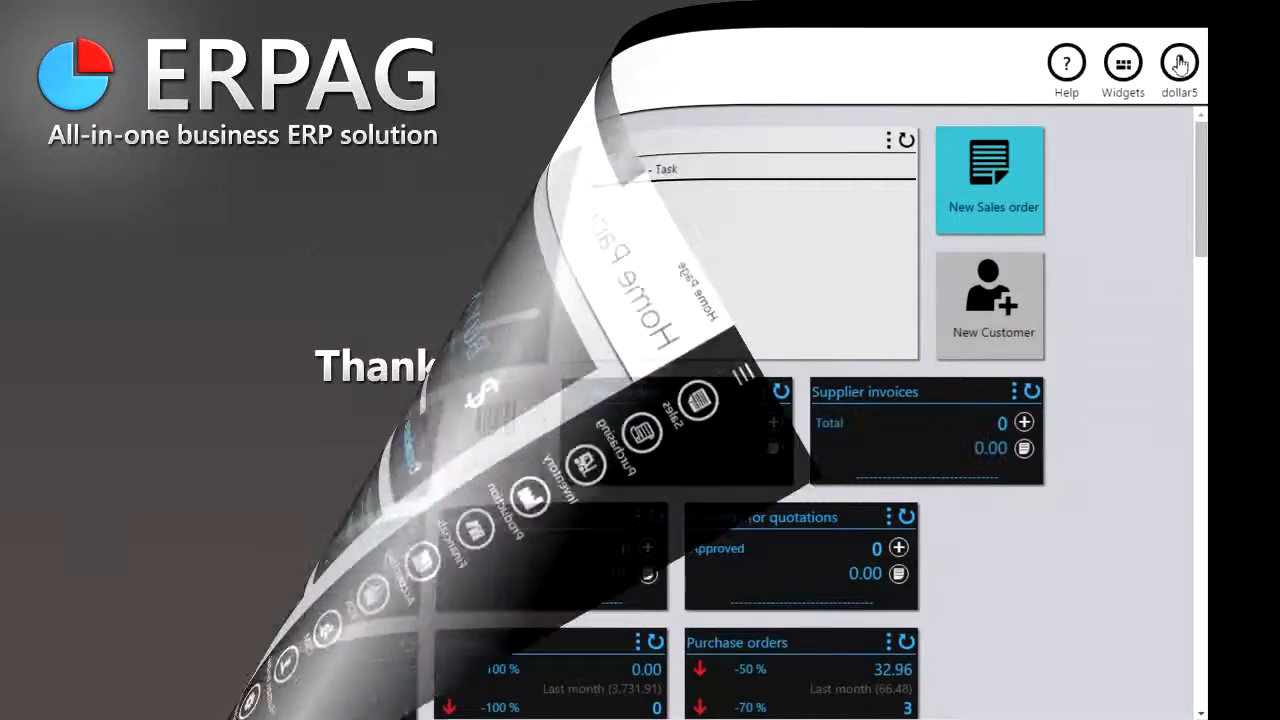